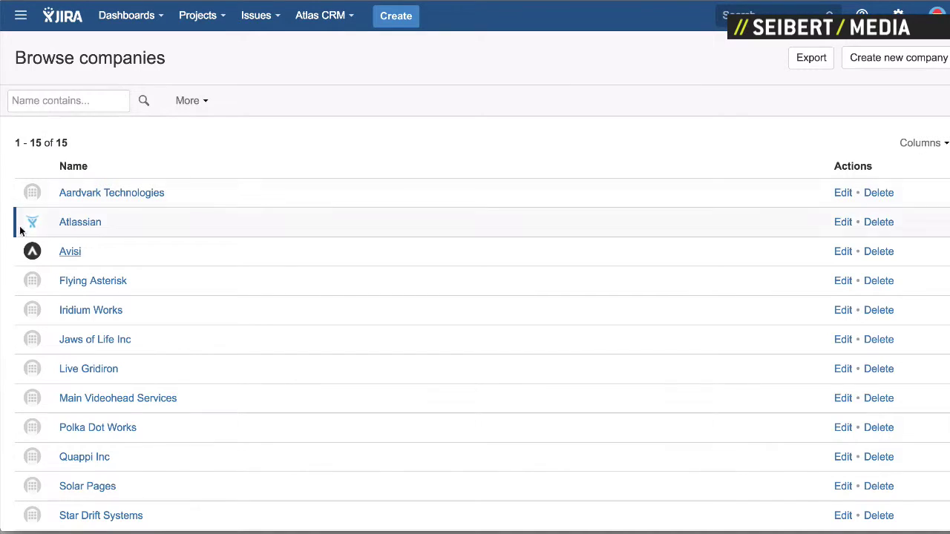
Step: Open Avisi's company page, then its main contact person's contact details
{"action": "left_click", "coordinate": [70, 253]}
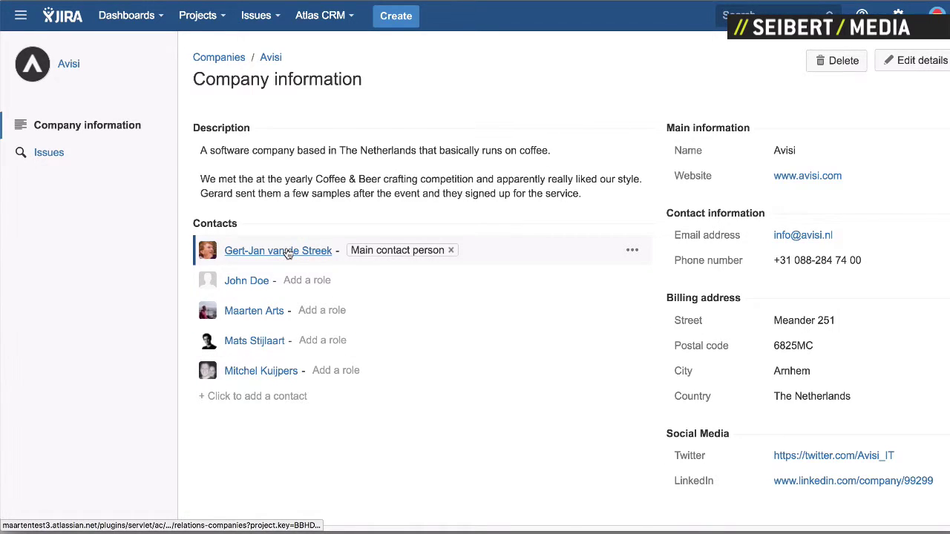
{"action": "left_click", "coordinate": [287, 253]}
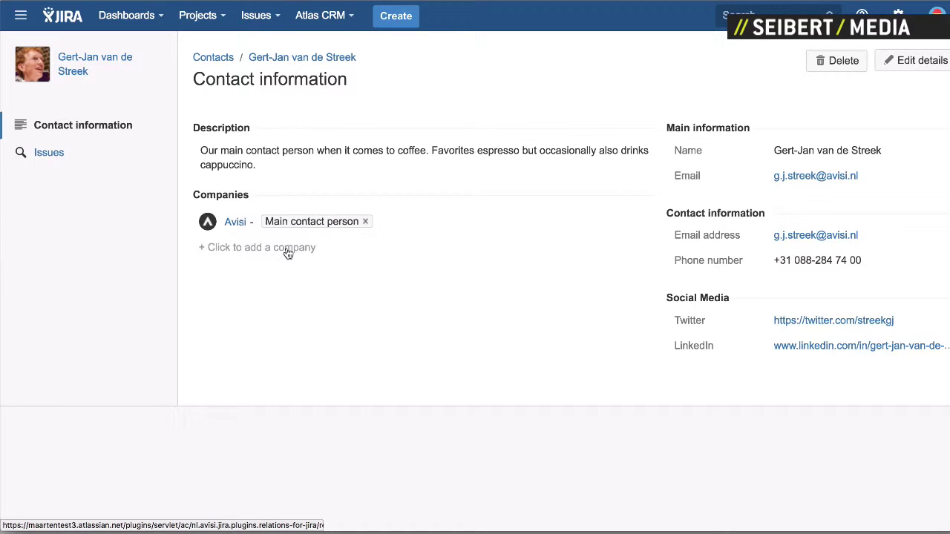
{"action": "left_click", "coordinate": [256, 16]}
Step: Open issue BBHD-7 and set its Atlas CRM Company to Avisi
{"action": "left_click", "coordinate": [304, 104]}
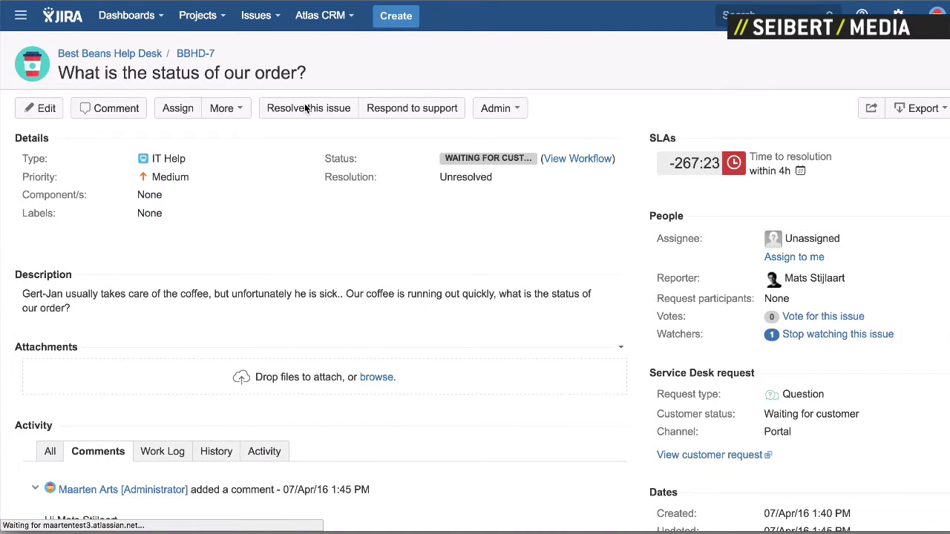
{"action": "scroll", "coordinate": [448, 193], "scroll_direction": "down", "scroll_amount": 3}
{"action": "scroll", "coordinate": [449, 198], "scroll_direction": "down", "scroll_amount": 1}
{"action": "scroll", "coordinate": [449, 198], "scroll_direction": "down", "scroll_amount": 1}
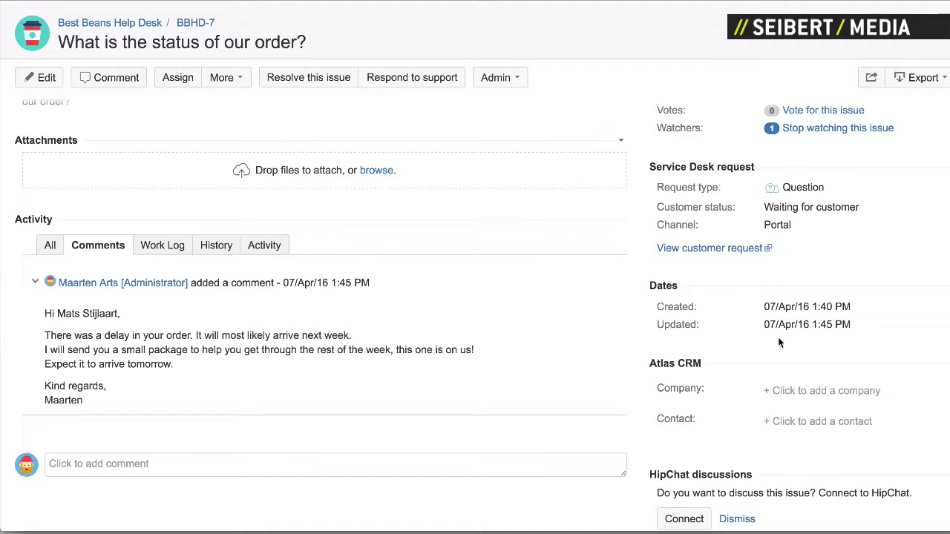
{"action": "left_click", "coordinate": [793, 393]}
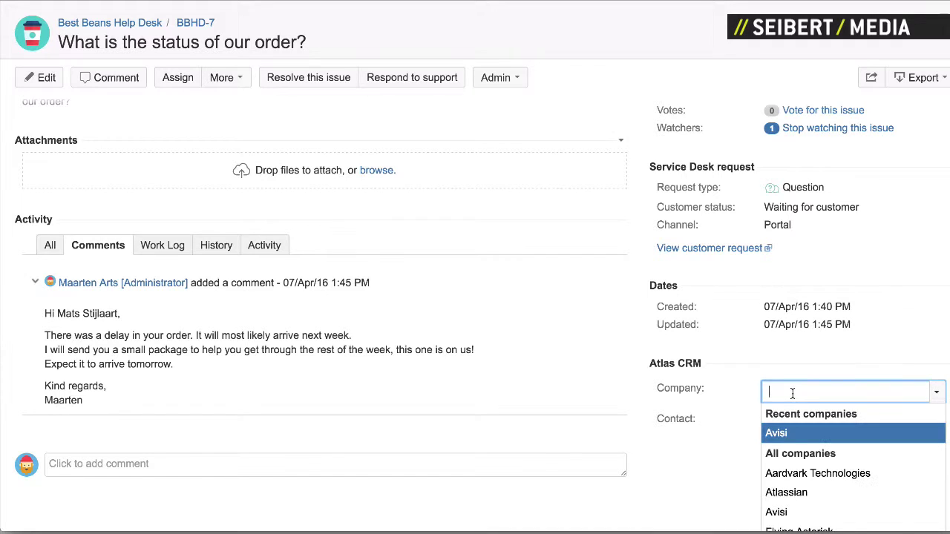
{"action": "left_click", "coordinate": [789, 433]}
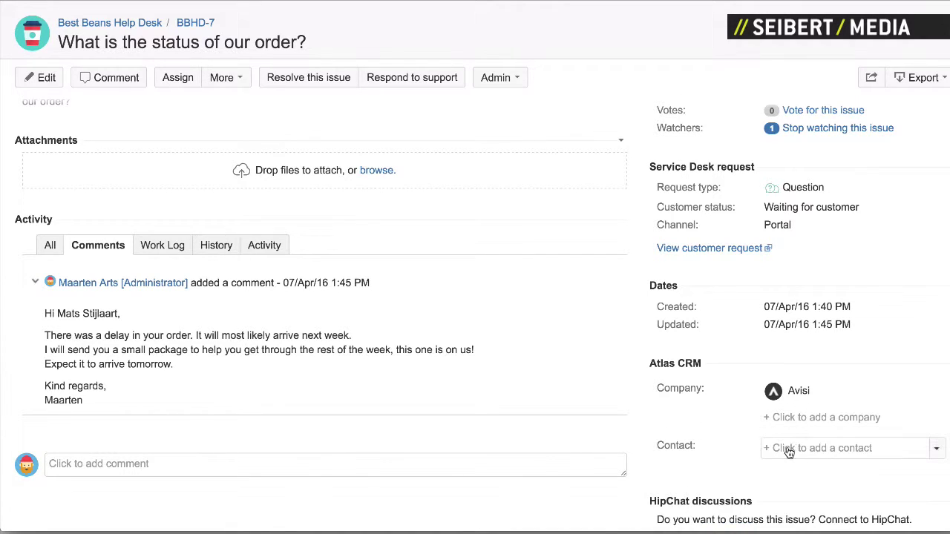
Step: Add Avisi's main contact and a second Avisi contact to the issue, then open the Avisi company page
{"action": "left_click", "coordinate": [789, 448]}
{"action": "left_click", "coordinate": [788, 454]}
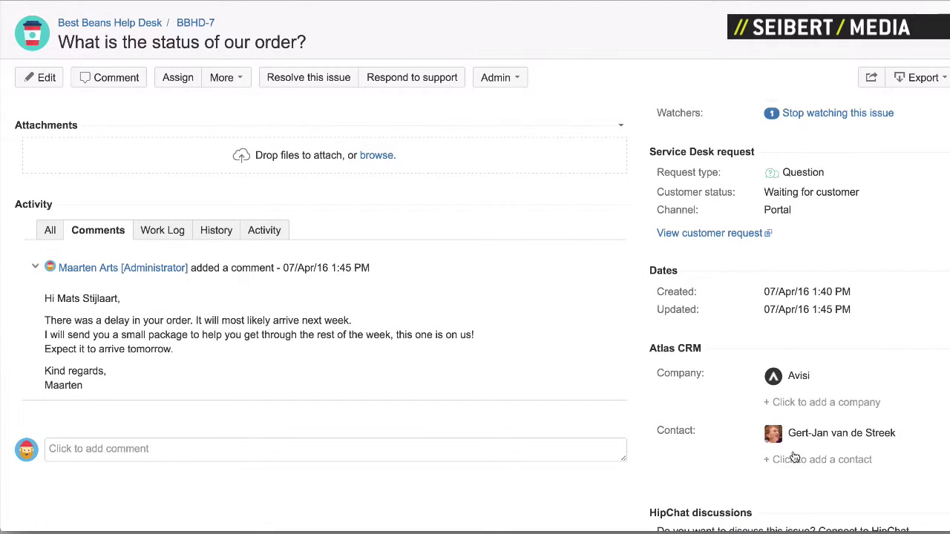
{"action": "left_click", "coordinate": [794, 459]}
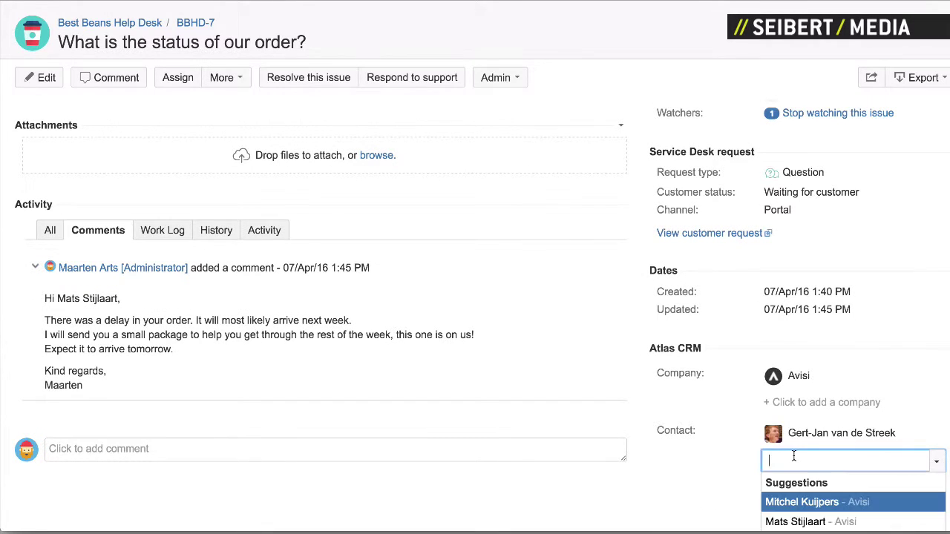
{"action": "left_click", "coordinate": [796, 504]}
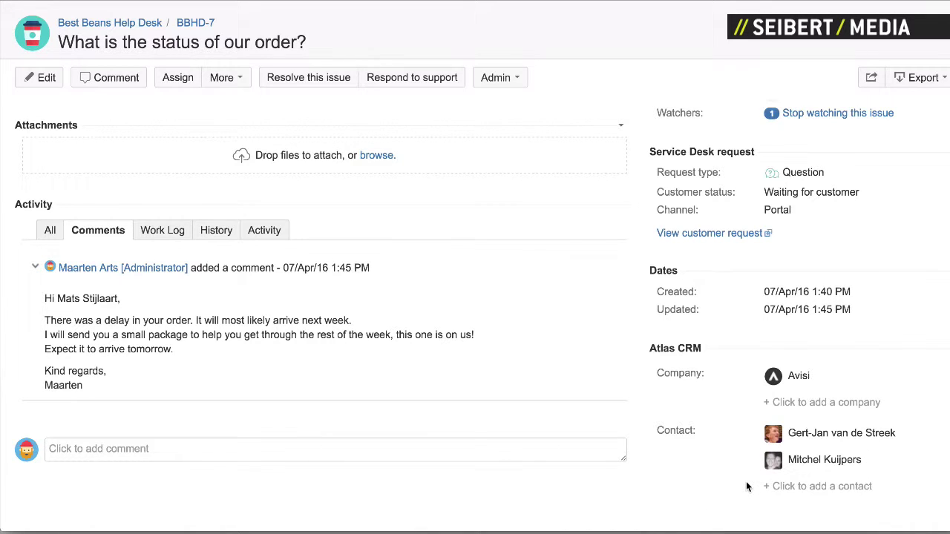
{"action": "left_click", "coordinate": [801, 375]}
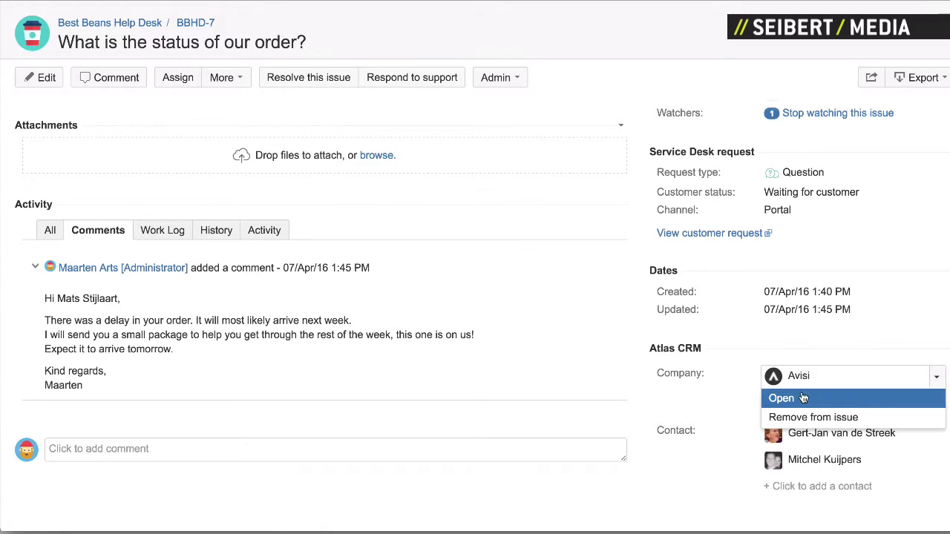
{"action": "left_click", "coordinate": [801, 401]}
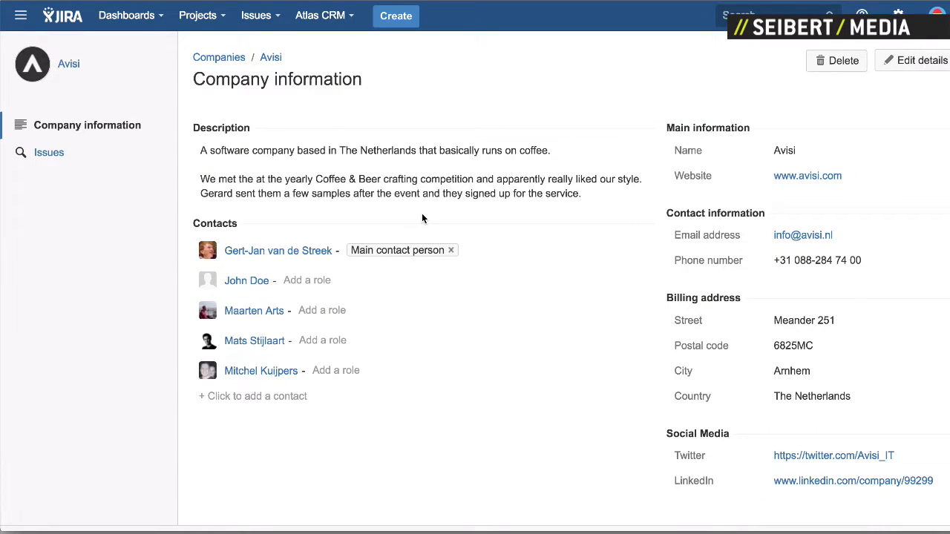
Step: List Avisi's 11 linked issues, including BBHD-7 awaiting customer
{"action": "left_click", "coordinate": [105, 159]}
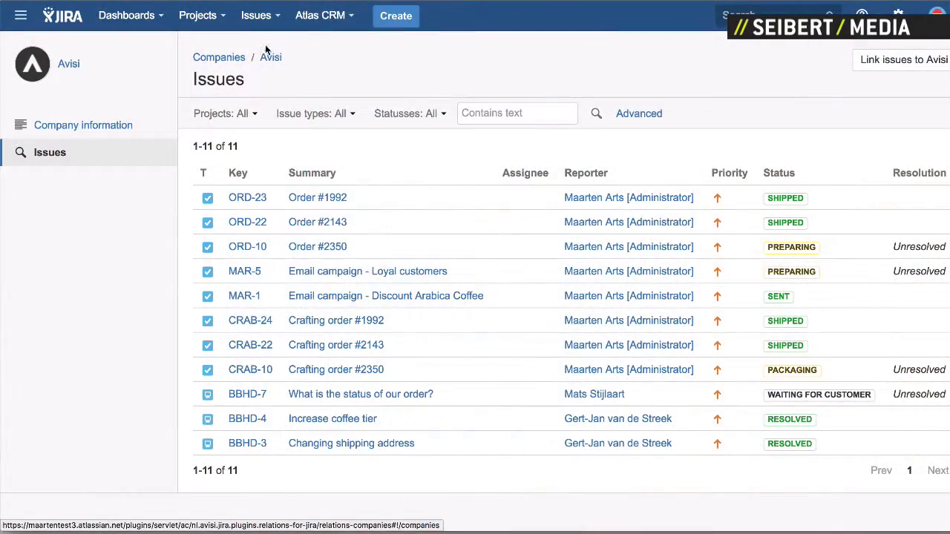
{"action": "left_click", "coordinate": [325, 20]}
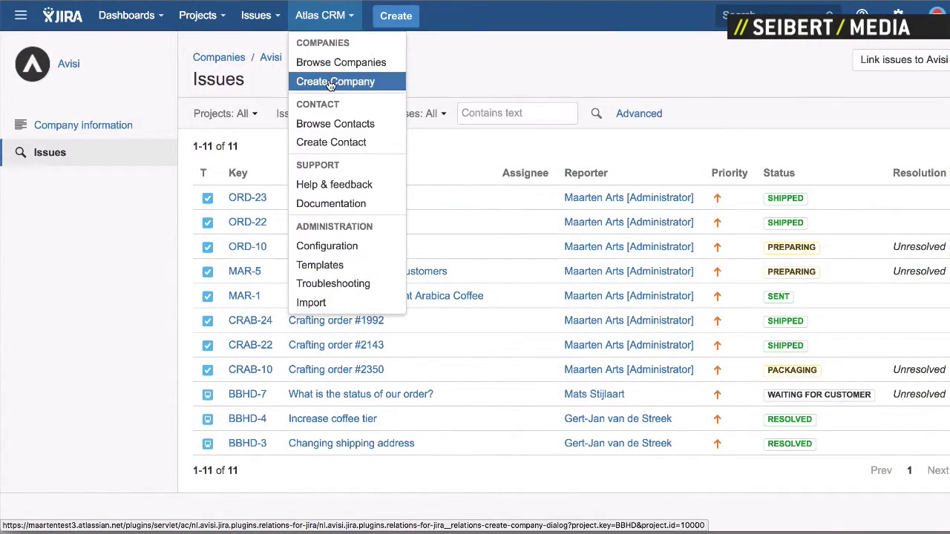
Step: Create the company //SEIBERT/MEDIA and submit it with all other fields blank
{"action": "left_click", "coordinate": [332, 83]}
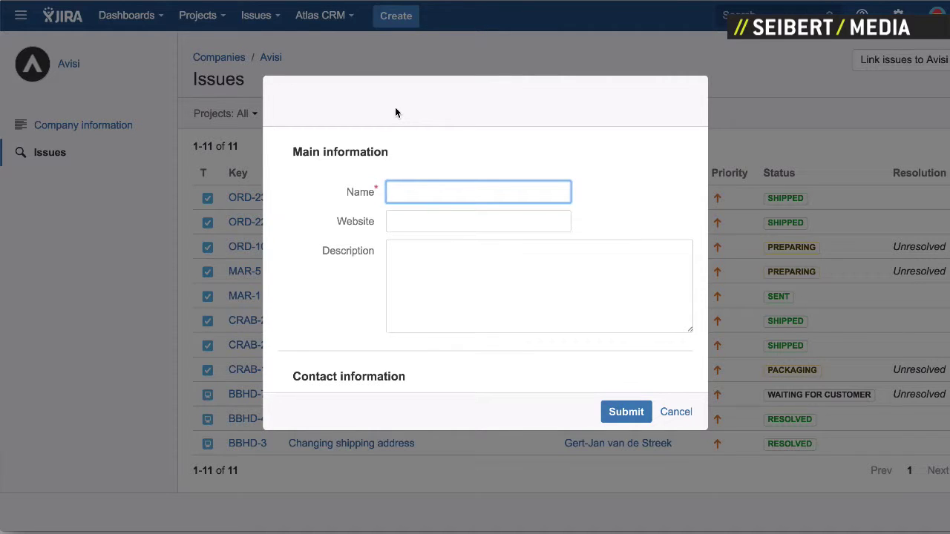
{"action": "type", "text": "?"}
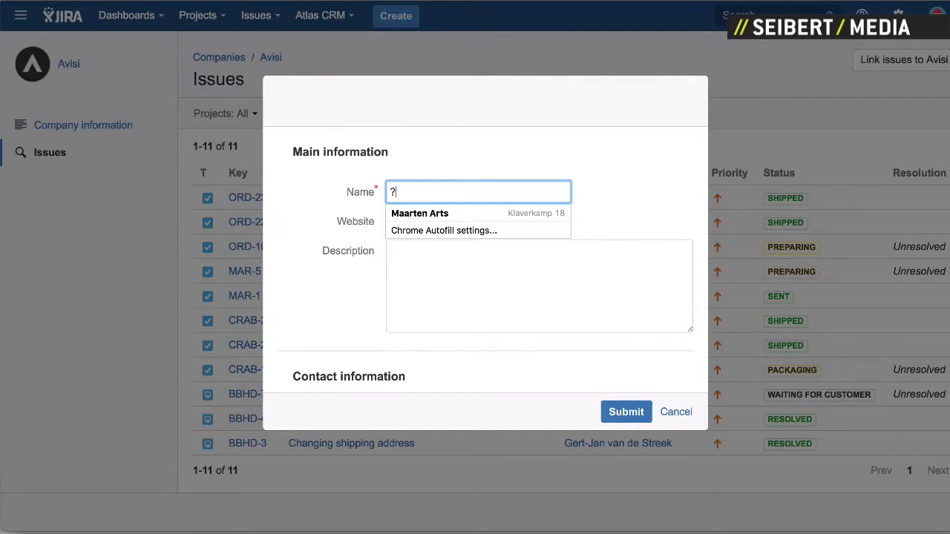
{"action": "key", "text": "BackSpace"}
{"action": "type", "text": "//SEIBERT/MEDIA"}
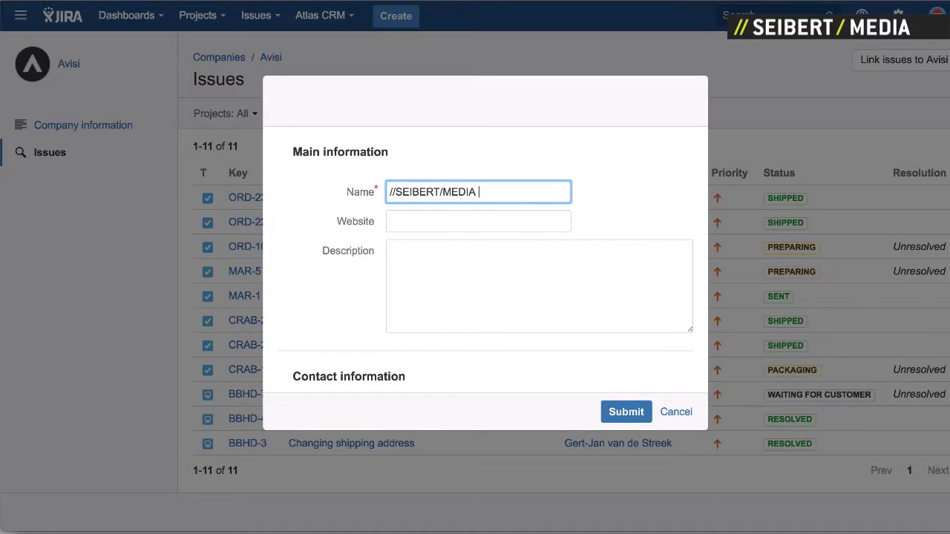
{"action": "scroll", "coordinate": [441, 248], "scroll_direction": "down", "scroll_amount": 1}
{"action": "left_click", "coordinate": [435, 203]}
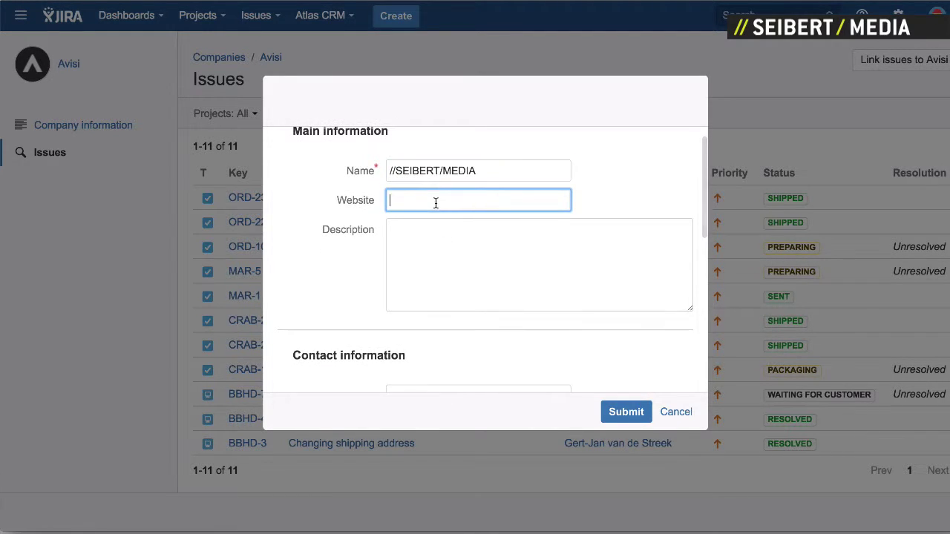
{"action": "scroll", "coordinate": [437, 257], "scroll_direction": "down", "scroll_amount": 5}
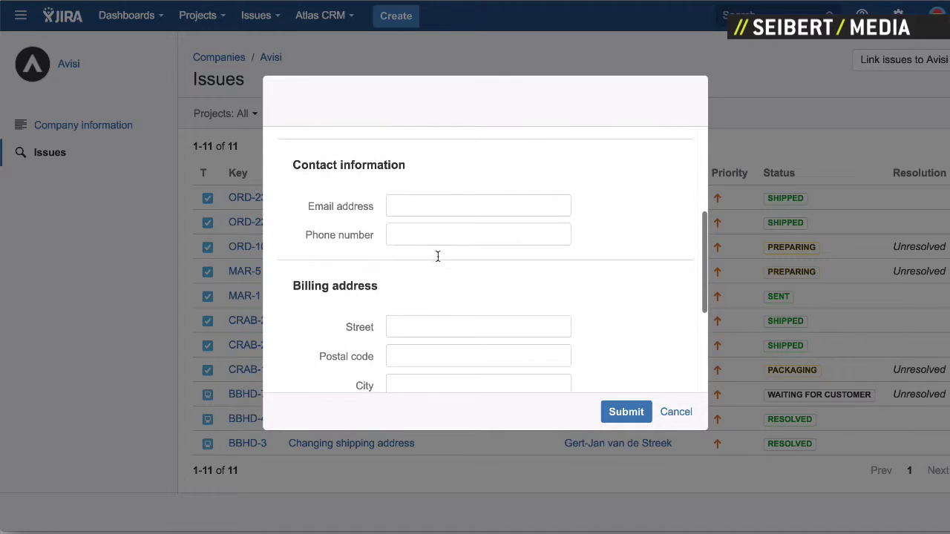
{"action": "scroll", "coordinate": [438, 257], "scroll_direction": "down", "scroll_amount": 1}
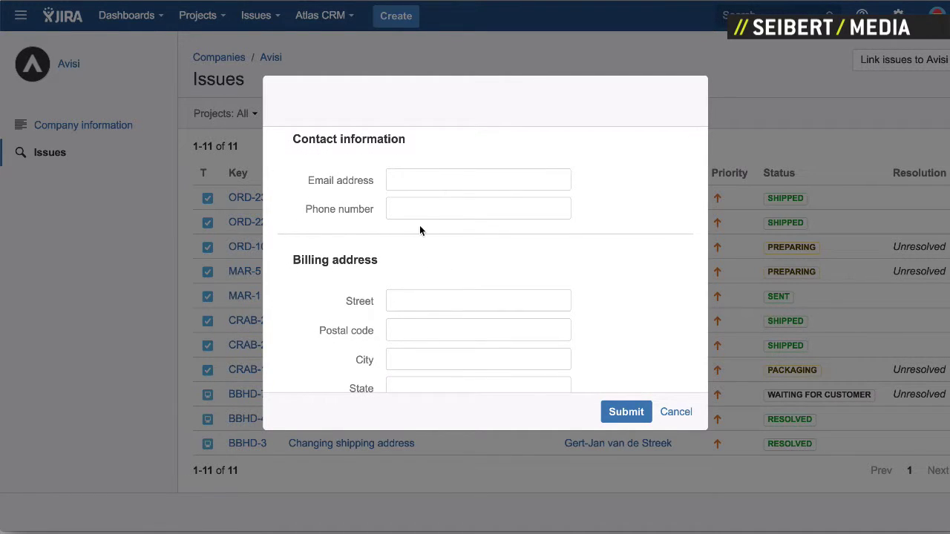
{"action": "scroll", "coordinate": [420, 229], "scroll_direction": "down", "scroll_amount": 3}
{"action": "scroll", "coordinate": [420, 228], "scroll_direction": "down", "scroll_amount": 2}
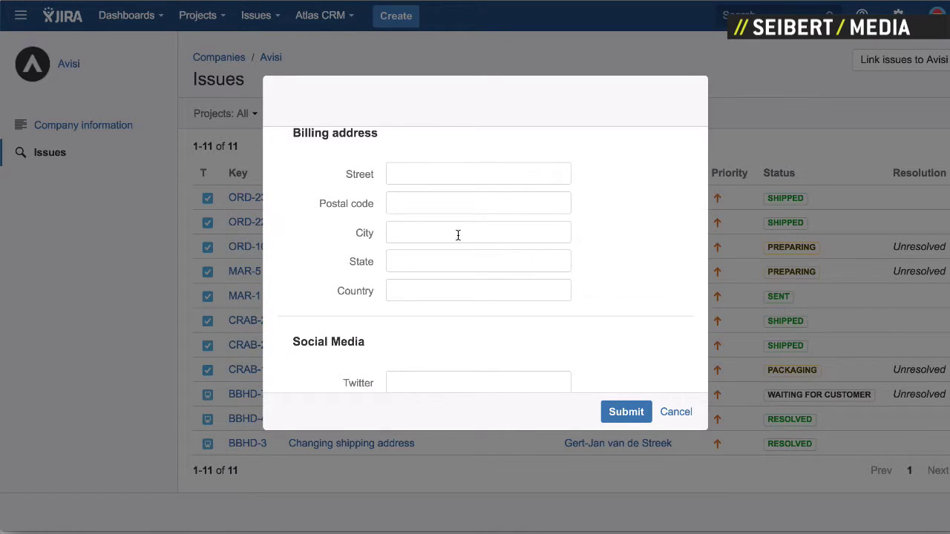
{"action": "scroll", "coordinate": [457, 235], "scroll_direction": "down", "scroll_amount": 2}
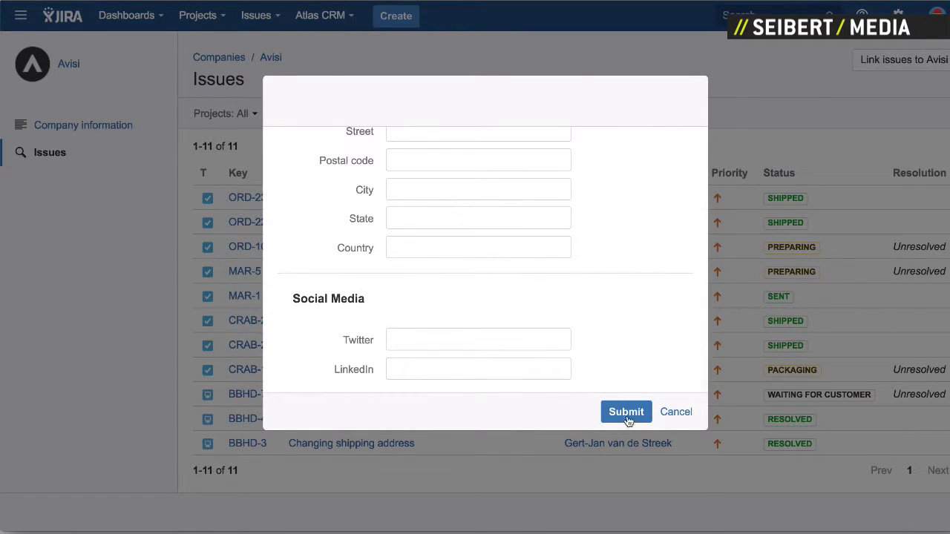
{"action": "scroll", "coordinate": [595, 297], "scroll_direction": "up", "scroll_amount": 8}
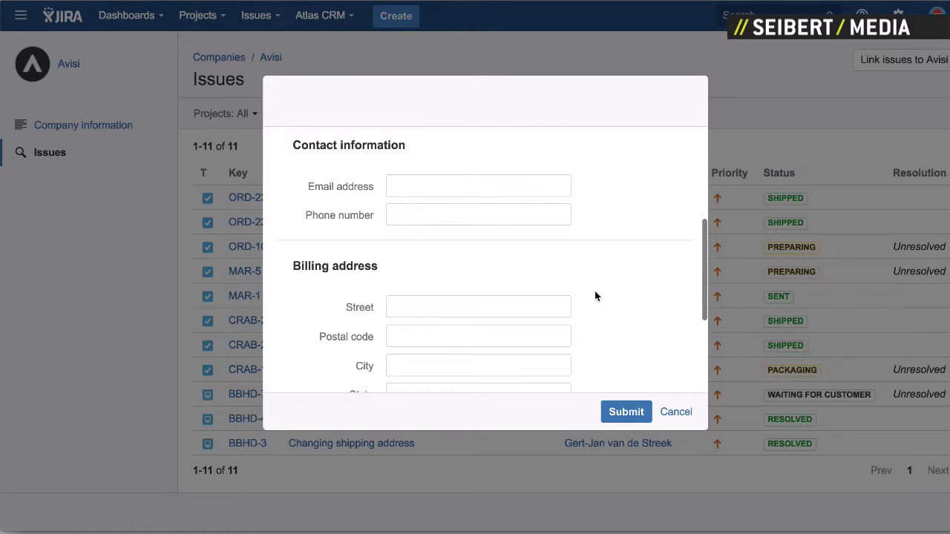
{"action": "scroll", "coordinate": [596, 297], "scroll_direction": "down", "scroll_amount": 6}
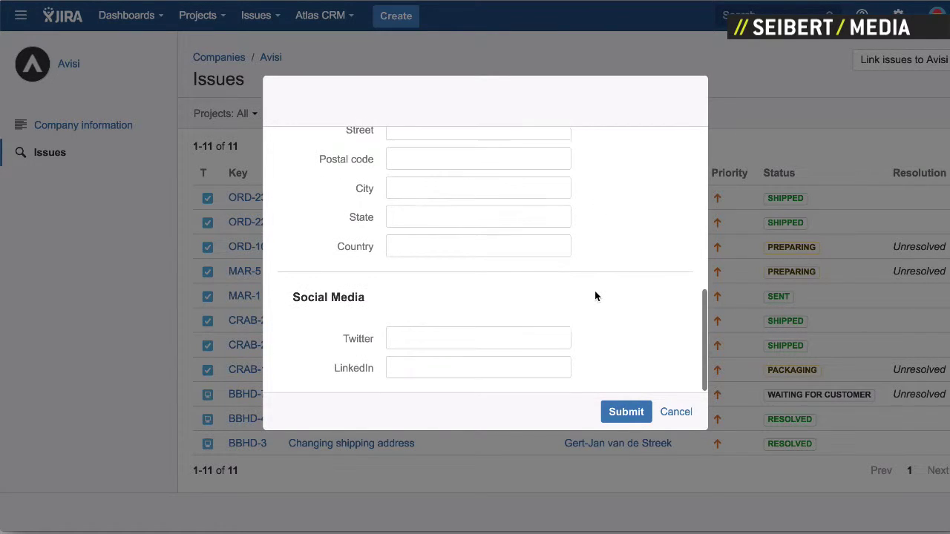
{"action": "left_click", "coordinate": [624, 412]}
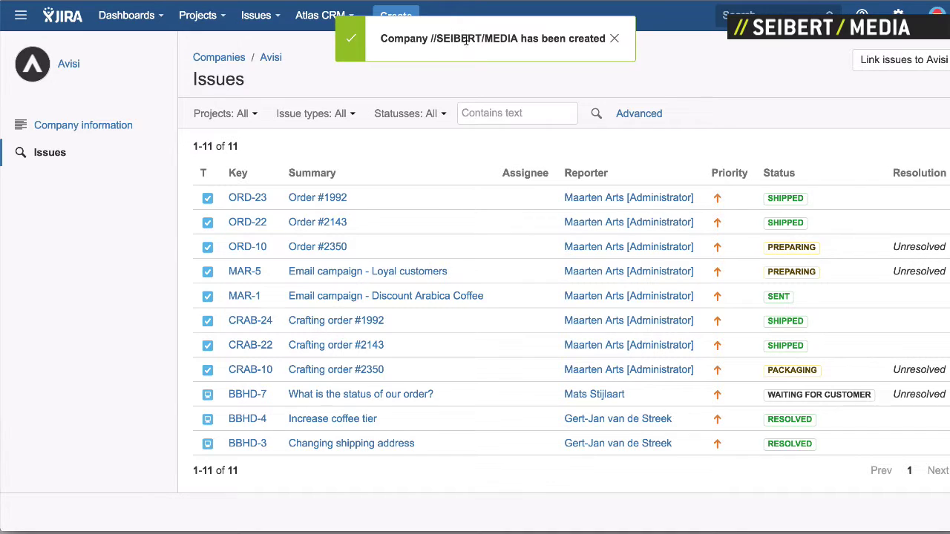
Step: Go to the Atlas CRM company template and add a field under Social Media
{"action": "left_click", "coordinate": [320, 15]}
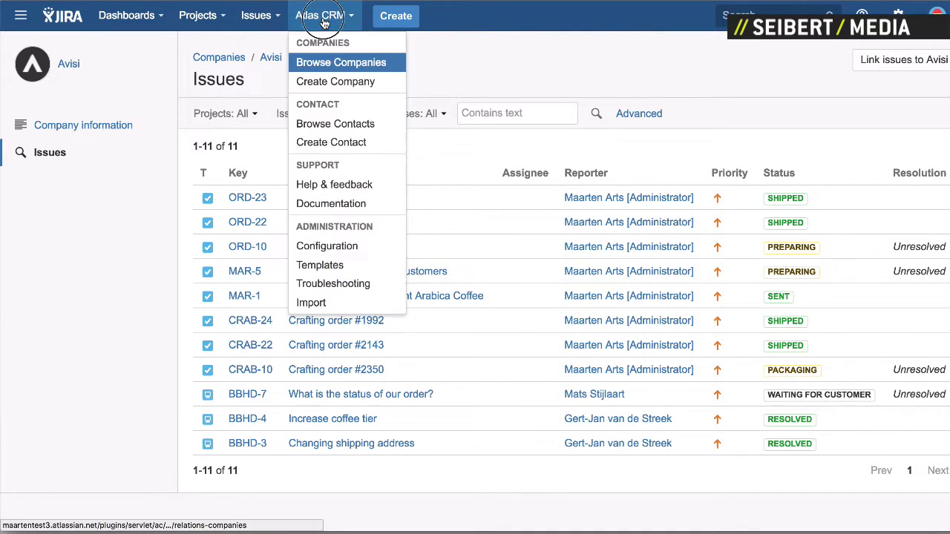
{"action": "left_click", "coordinate": [346, 262]}
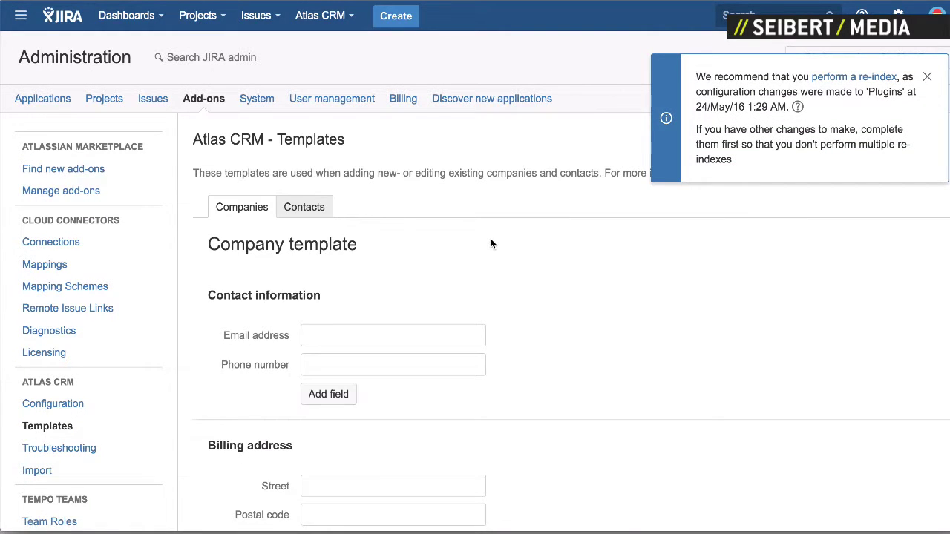
{"action": "scroll", "coordinate": [492, 242], "scroll_direction": "down", "scroll_amount": 1}
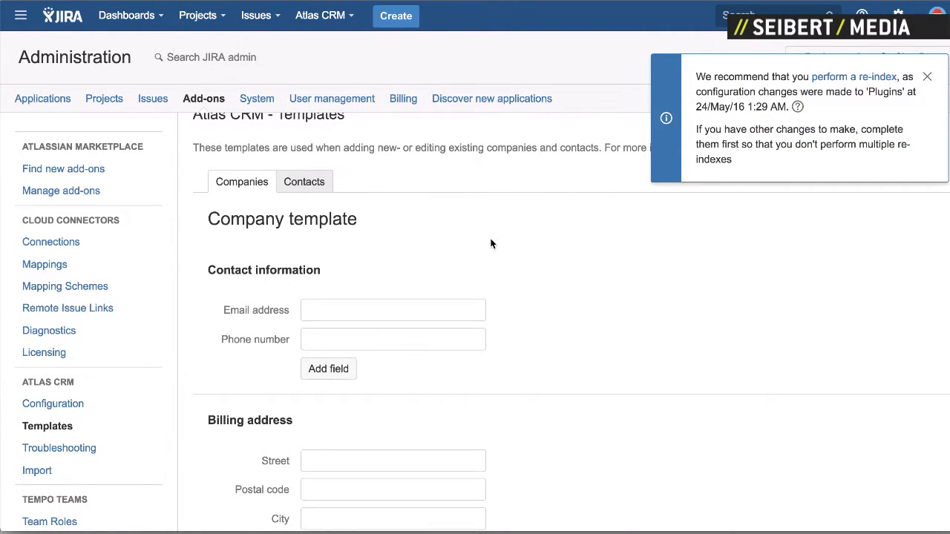
{"action": "scroll", "coordinate": [490, 244], "scroll_direction": "down", "scroll_amount": 1}
{"action": "scroll", "coordinate": [491, 243], "scroll_direction": "down", "scroll_amount": 1}
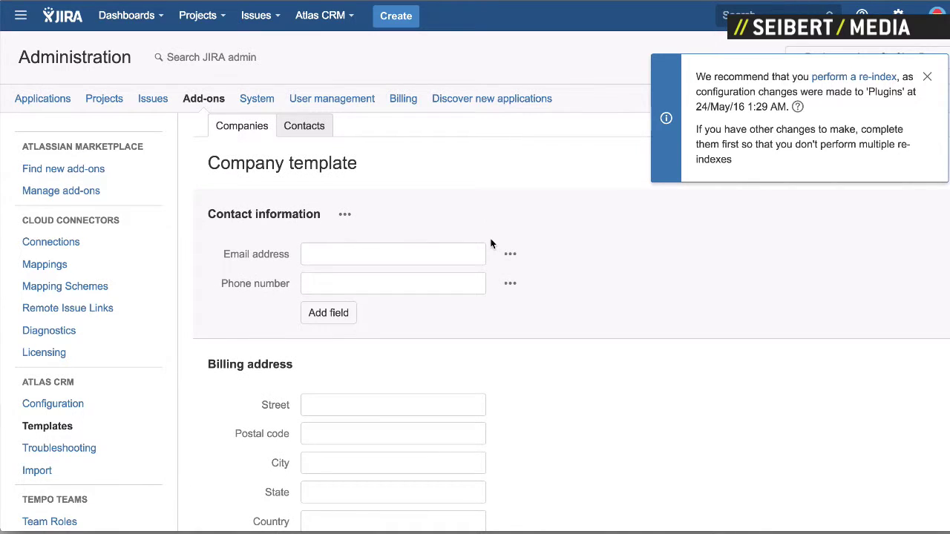
{"action": "scroll", "coordinate": [491, 243], "scroll_direction": "down", "scroll_amount": 5}
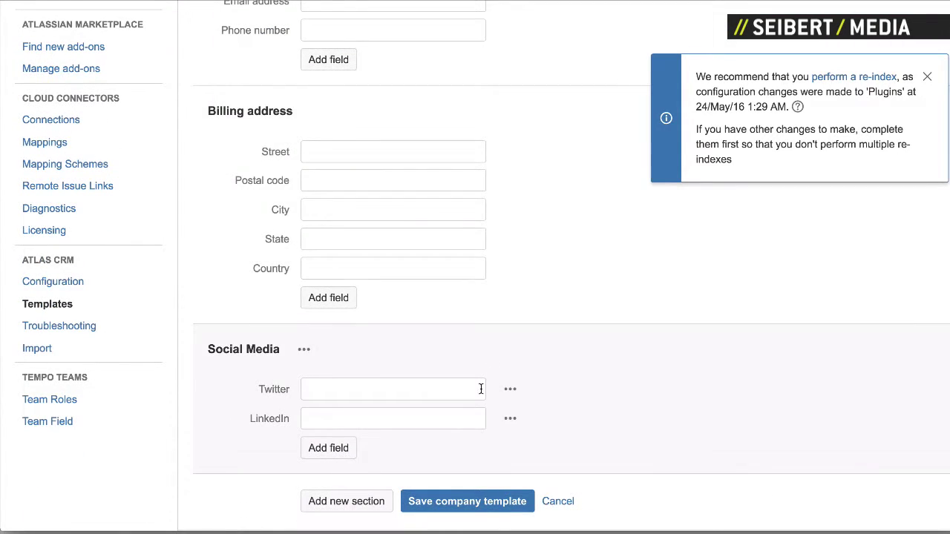
{"action": "left_click", "coordinate": [327, 451]}
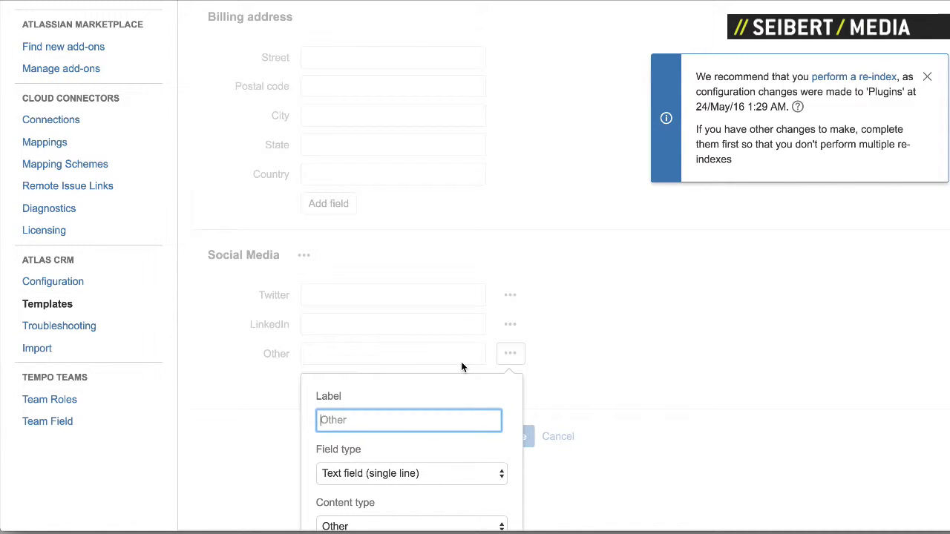
Step: Label the field 'Youtube' as a single-line text field with URL content type, and apply it
{"action": "type", "text": "Youtube"}
{"action": "scroll", "coordinate": [445, 386], "scroll_direction": "down", "scroll_amount": 2}
{"action": "left_click", "coordinate": [429, 392]}
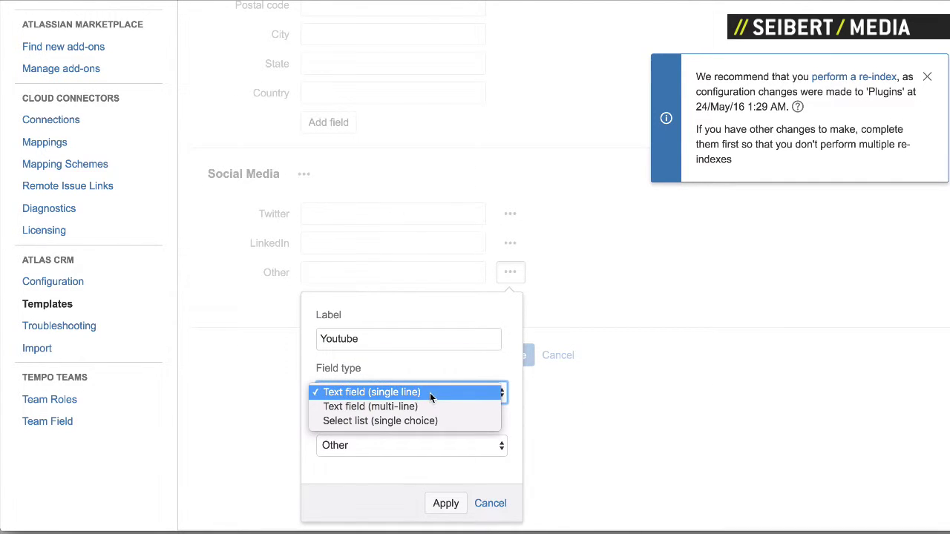
{"action": "left_click", "coordinate": [449, 384]}
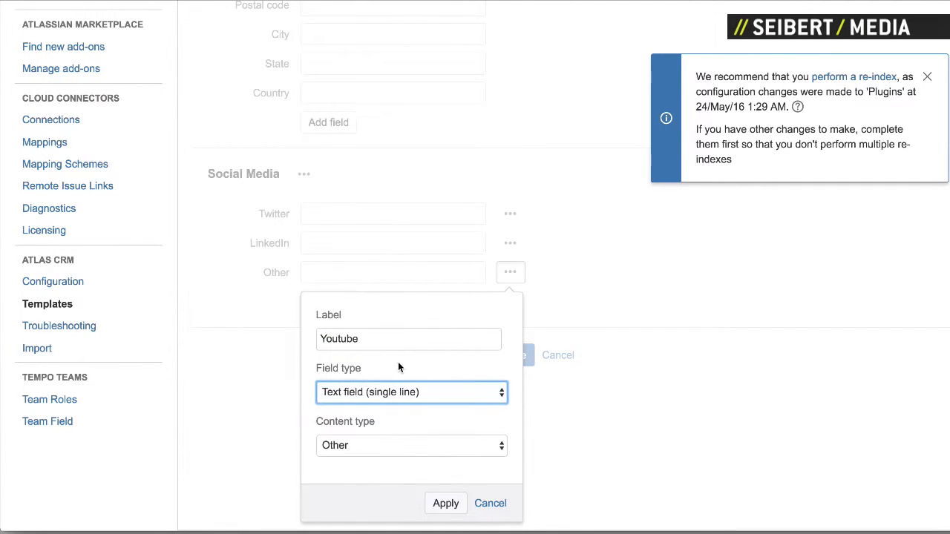
{"action": "left_click", "coordinate": [391, 446]}
{"action": "left_click", "coordinate": [356, 360]}
{"action": "left_click", "coordinate": [435, 503]}
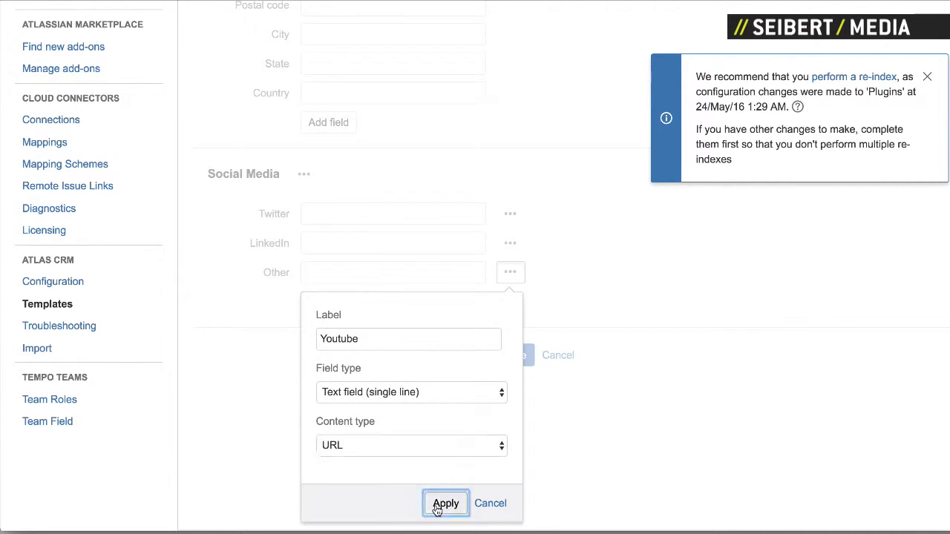
Step: Save the company template and go to Browse Companies, now listing 16 companies
{"action": "left_click", "coordinate": [494, 502]}
{"action": "scroll", "coordinate": [558, 185], "scroll_direction": "up", "scroll_amount": 3}
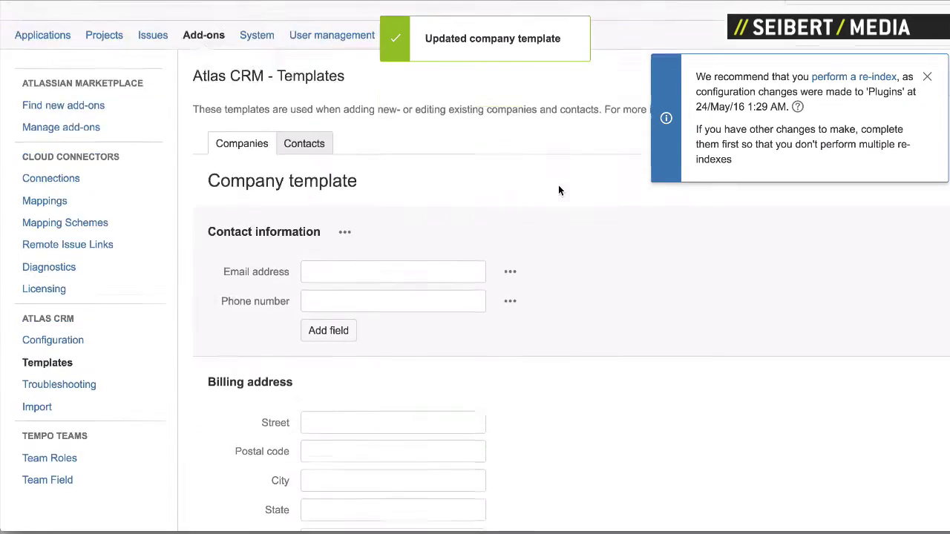
{"action": "left_click", "coordinate": [317, 28]}
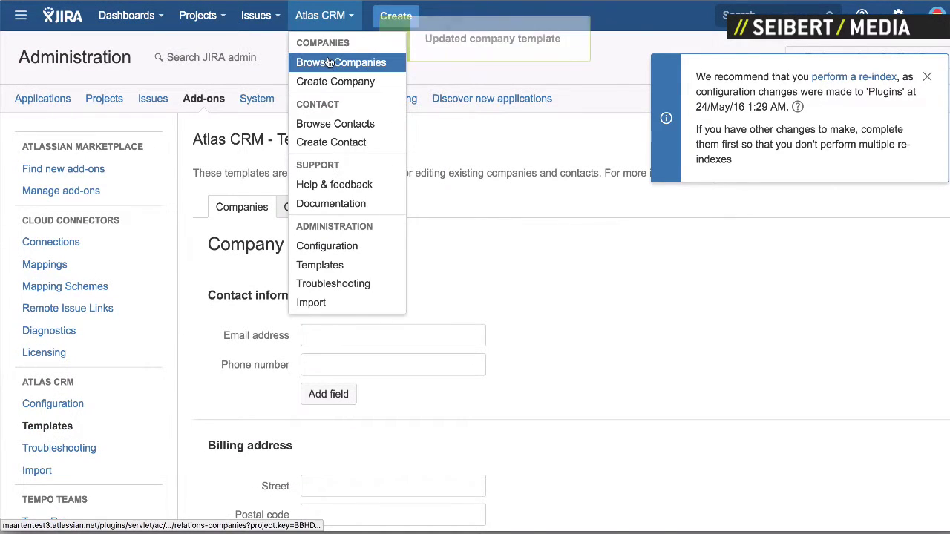
{"action": "left_click", "coordinate": [327, 60]}
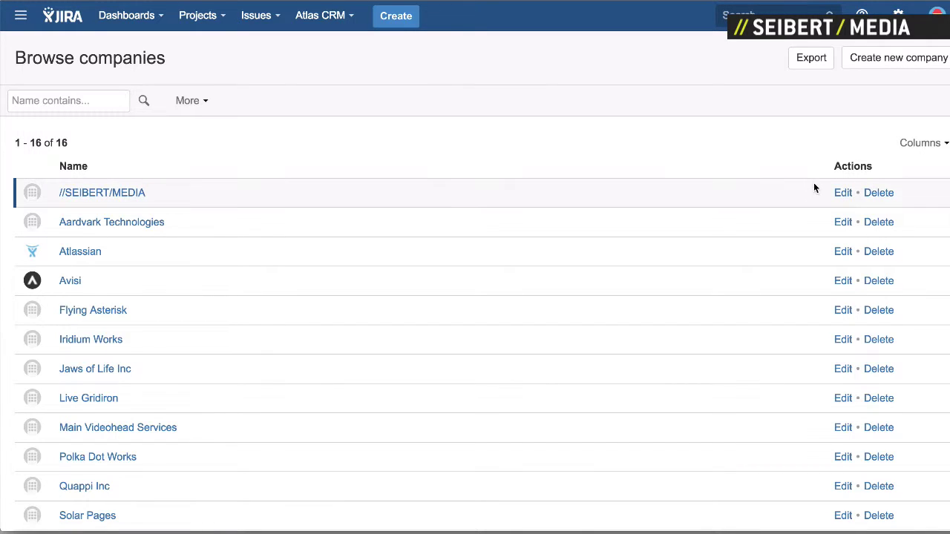
{"action": "left_click", "coordinate": [842, 193]}
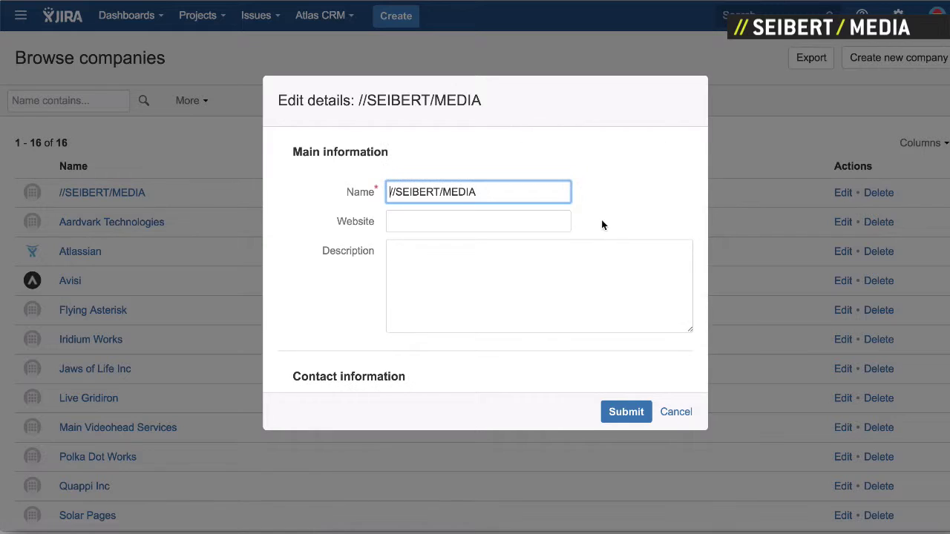
{"action": "scroll", "coordinate": [574, 307], "scroll_direction": "down", "scroll_amount": 5}
{"action": "left_click", "coordinate": [416, 368]}
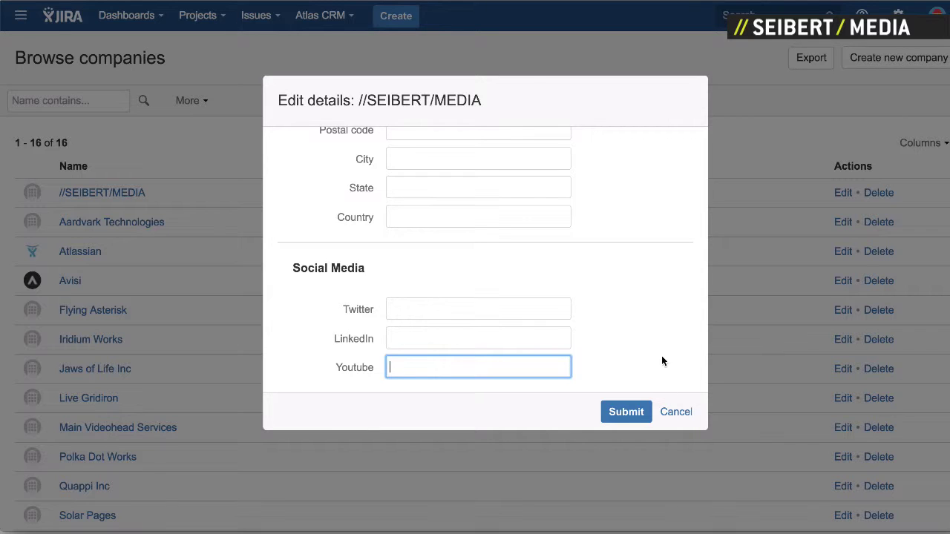
{"action": "left_click", "coordinate": [672, 412]}
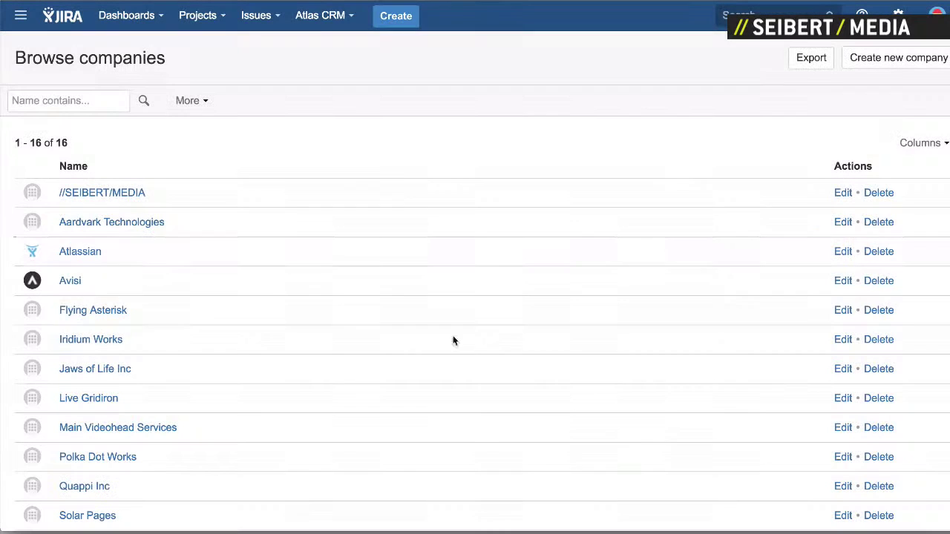
Step: Add a new contact to //SEIBERT/MEDIA by entering the person's full name
{"action": "left_click", "coordinate": [100, 194]}
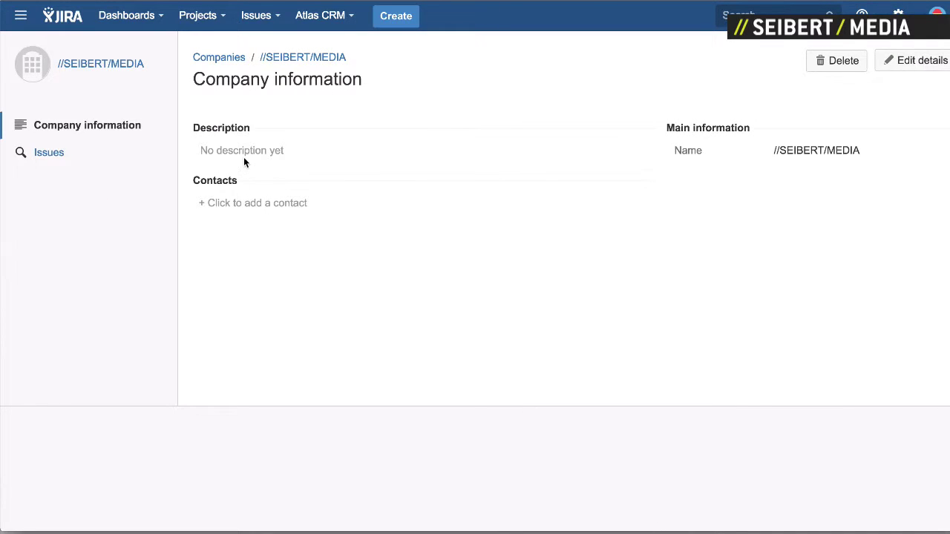
{"action": "left_click", "coordinate": [271, 207]}
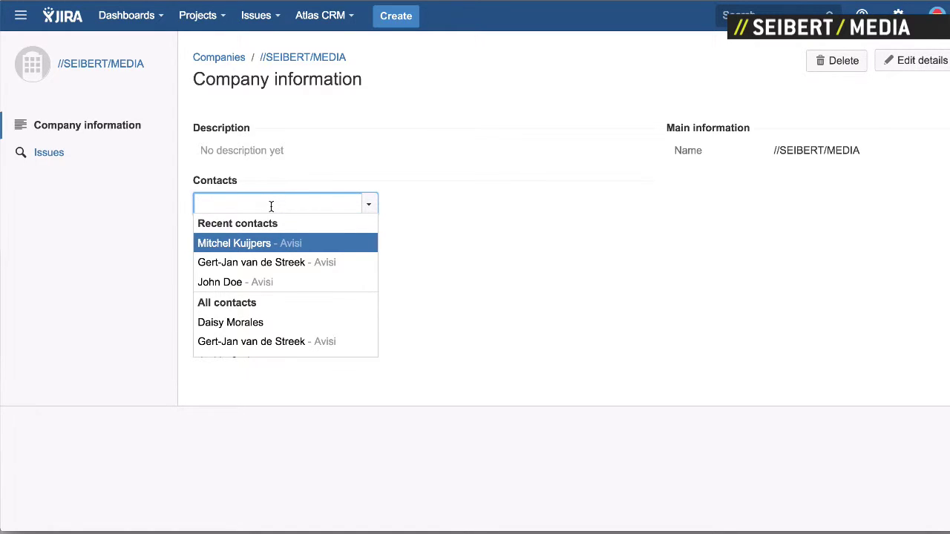
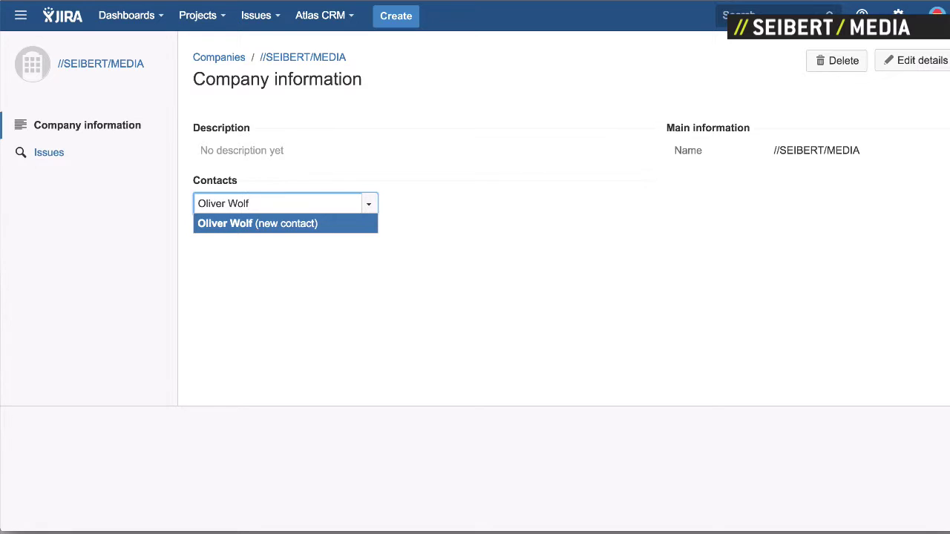
{"action": "key", "text": "Return"}
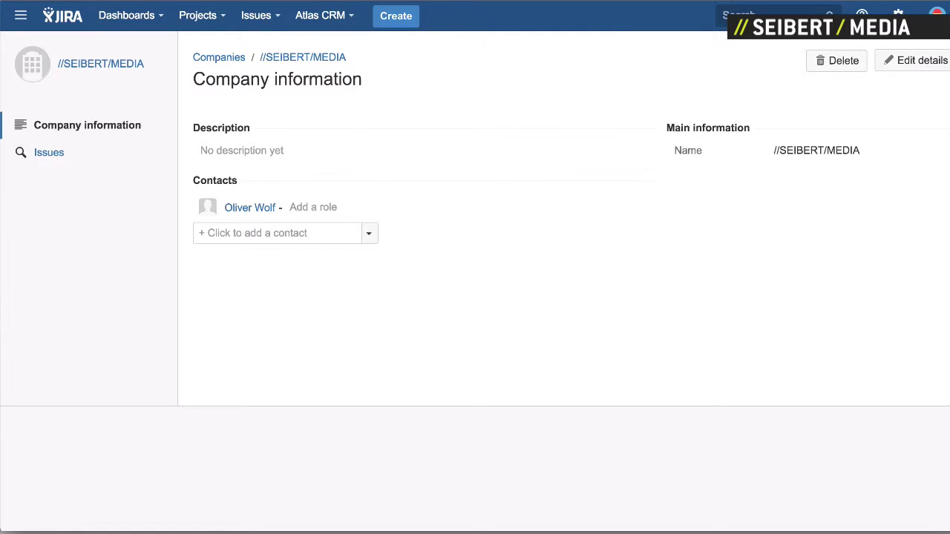
Step: Give the new contact the Developer role
{"action": "left_click", "coordinate": [311, 207]}
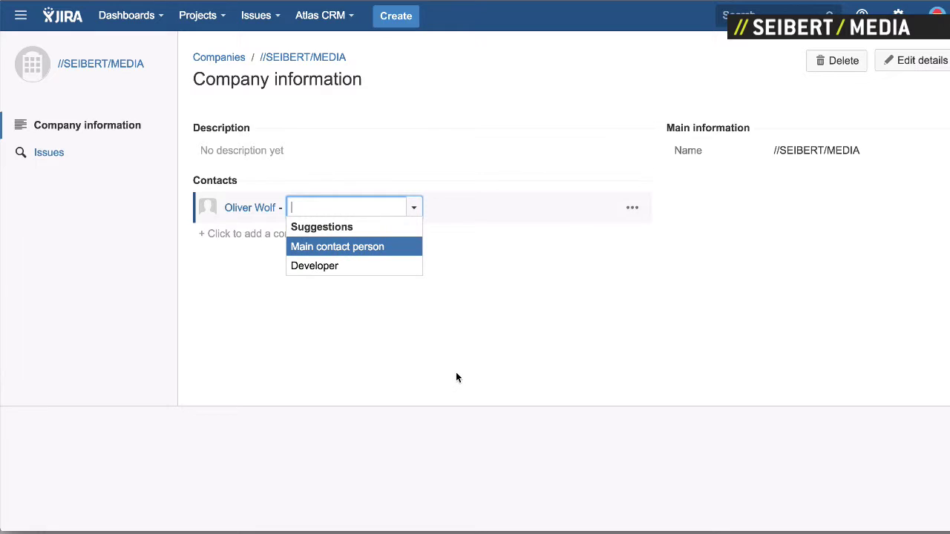
{"action": "key", "text": "Down"}
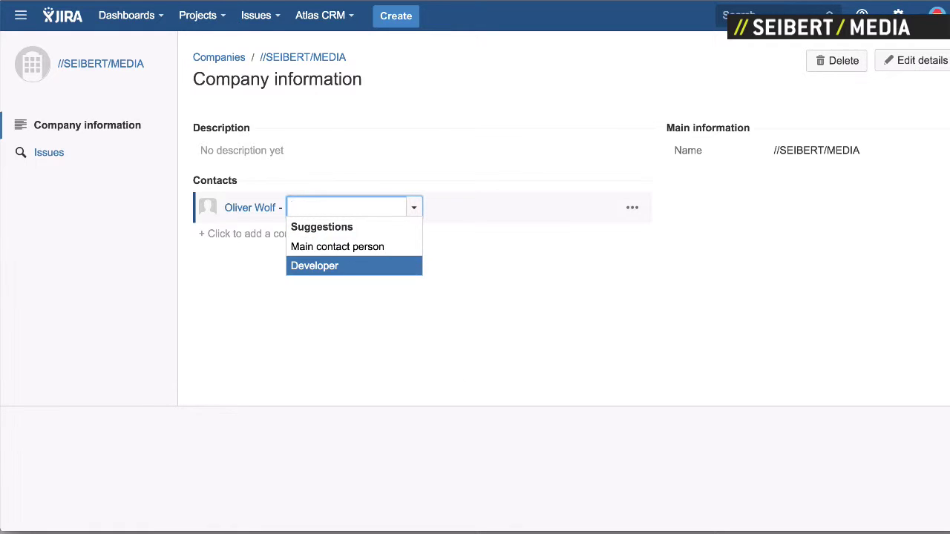
{"action": "key", "text": "Return"}
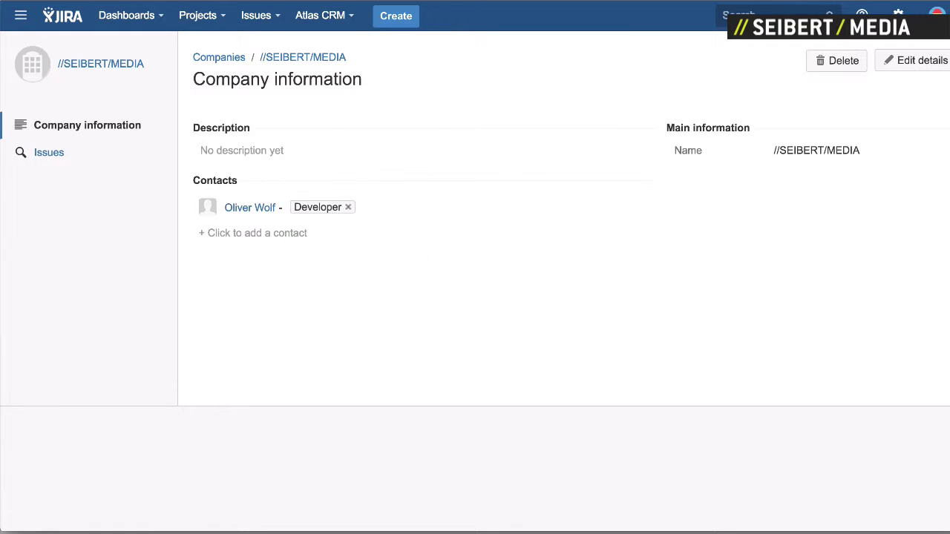
Step: Review the new contact's edit form, cancel without changes, and go to Browse contacts (18 contacts)
{"action": "left_click", "coordinate": [246, 210]}
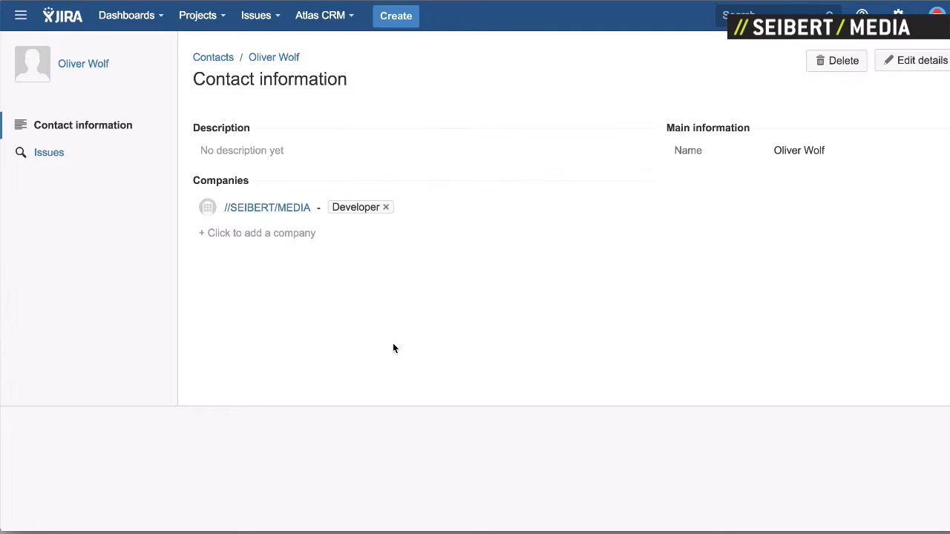
{"action": "left_click", "coordinate": [920, 67]}
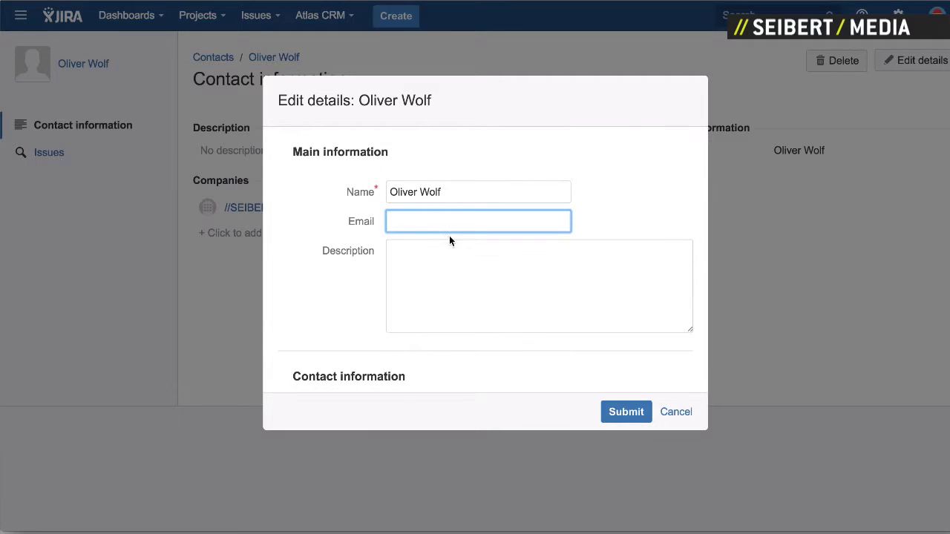
{"action": "scroll", "coordinate": [413, 254], "scroll_direction": "down", "scroll_amount": 3}
{"action": "scroll", "coordinate": [414, 253], "scroll_direction": "down", "scroll_amount": 5}
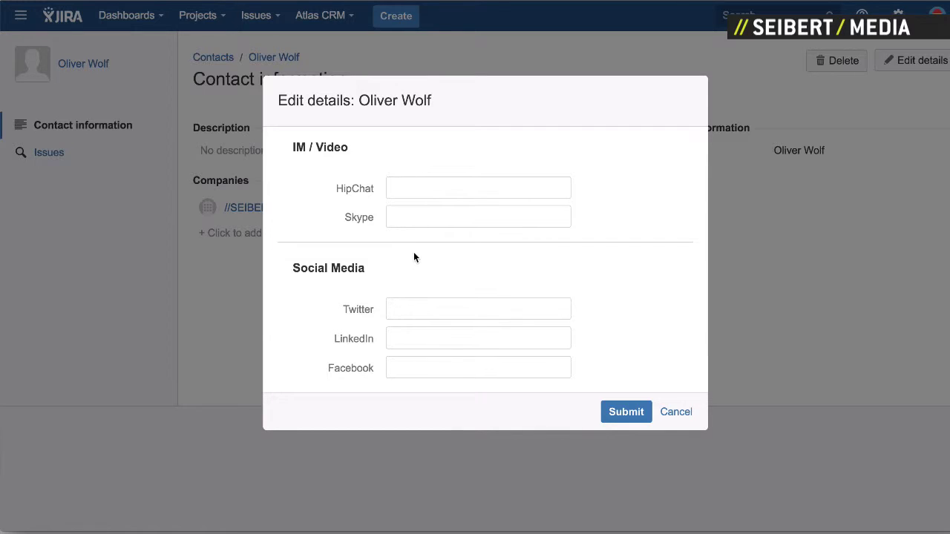
{"action": "left_click", "coordinate": [678, 414]}
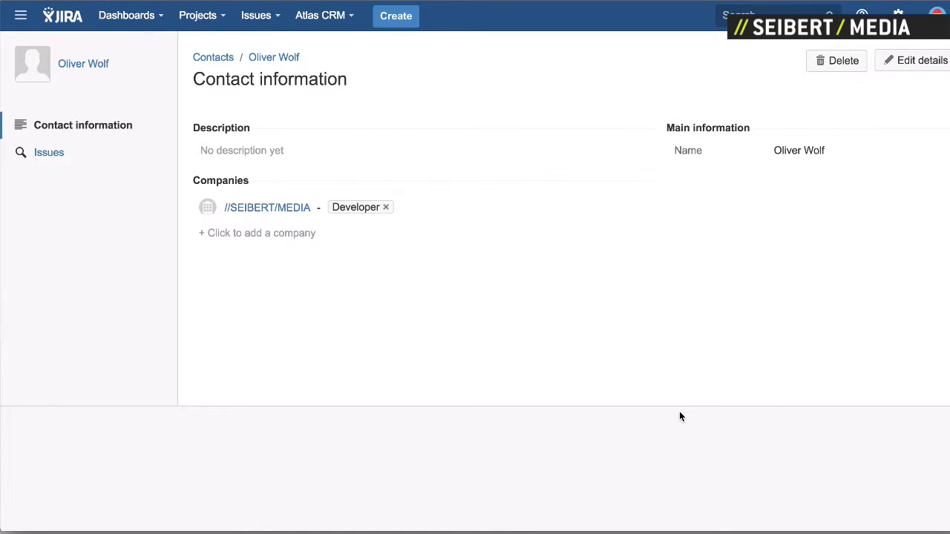
{"action": "left_click", "coordinate": [215, 65]}
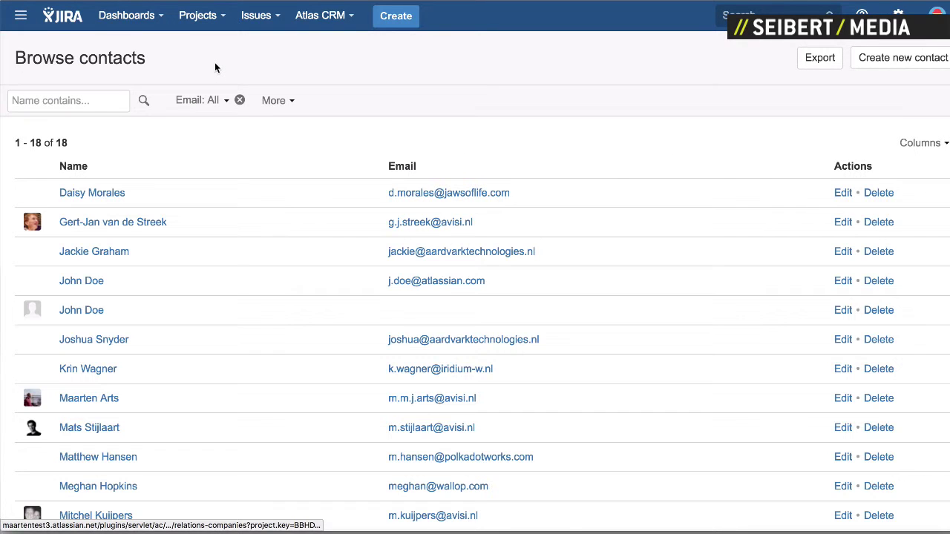
{"action": "left_click", "coordinate": [197, 108]}
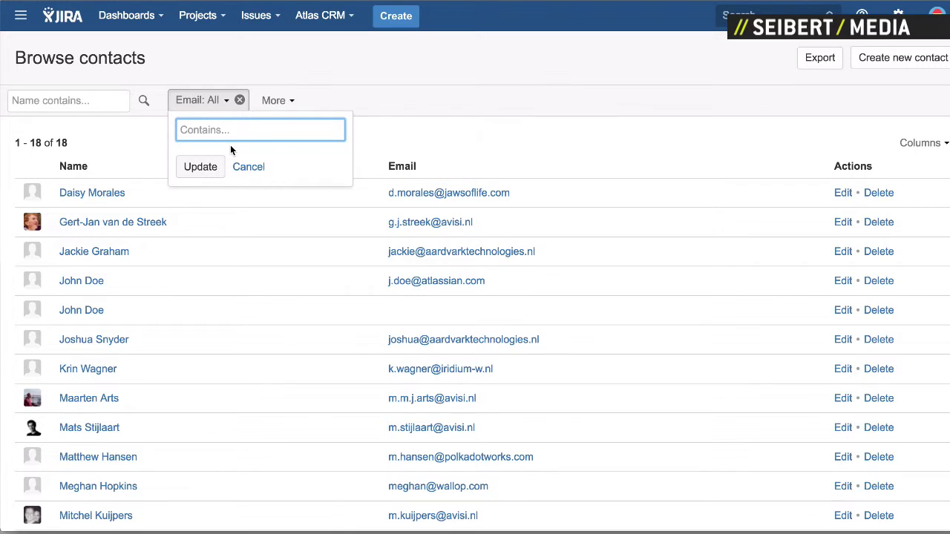
{"action": "type", "text": "@avisi.nl"}
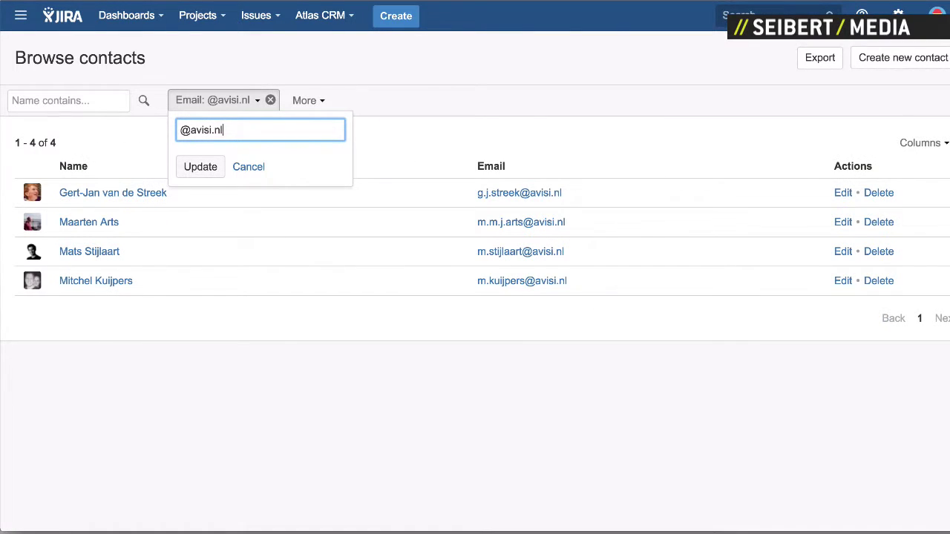
{"action": "left_click", "coordinate": [308, 103]}
{"action": "scroll", "coordinate": [382, 247], "scroll_direction": "down", "scroll_amount": 3}
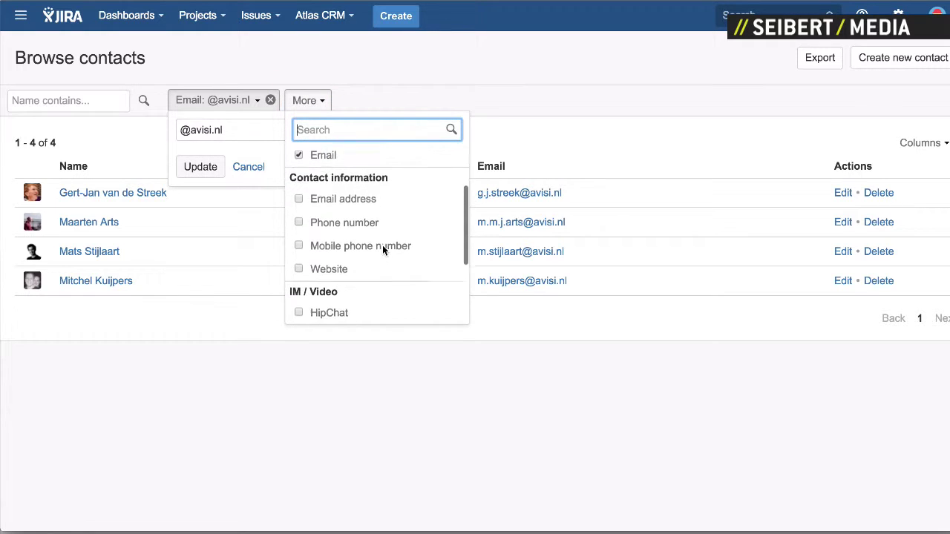
{"action": "scroll", "coordinate": [383, 249], "scroll_direction": "down", "scroll_amount": 2}
{"action": "scroll", "coordinate": [382, 245], "scroll_direction": "up", "scroll_amount": 5}
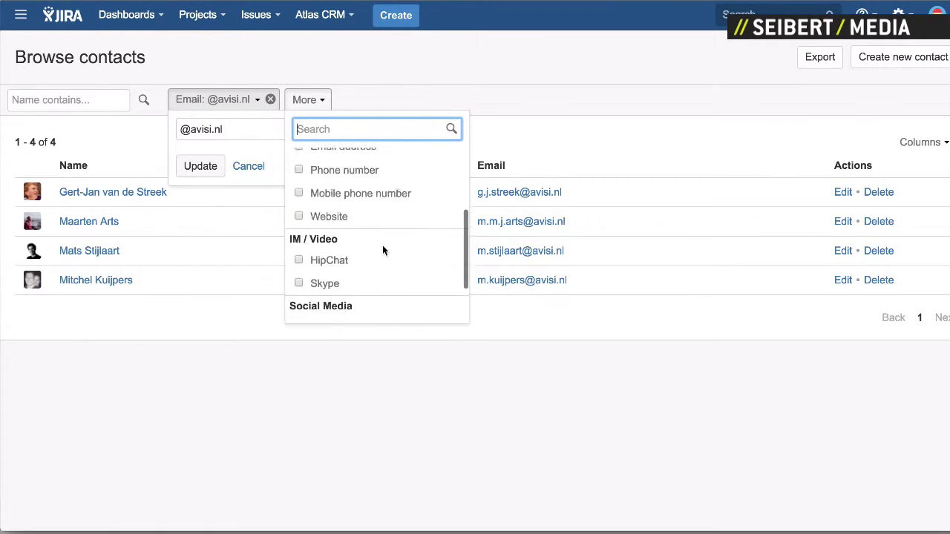
{"action": "left_click", "coordinate": [256, 104]}
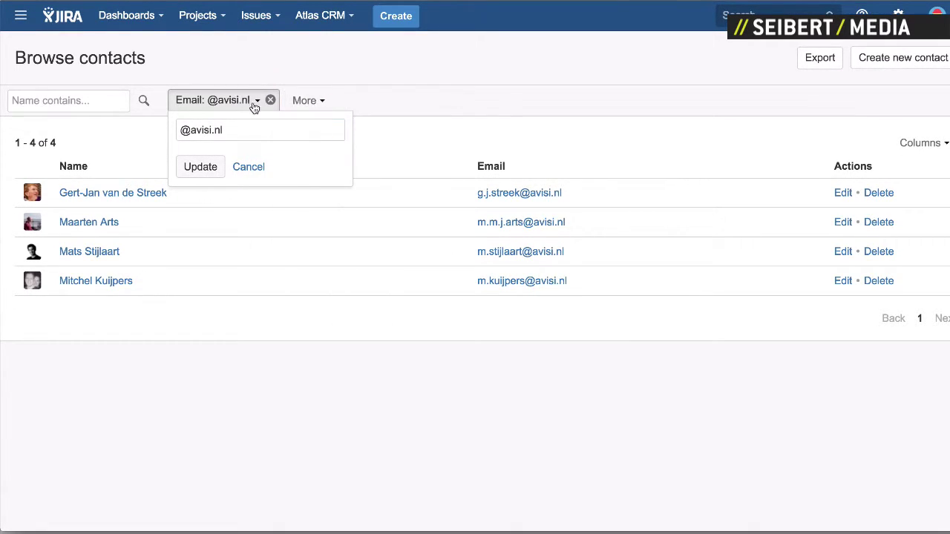
{"action": "left_click", "coordinate": [317, 26]}
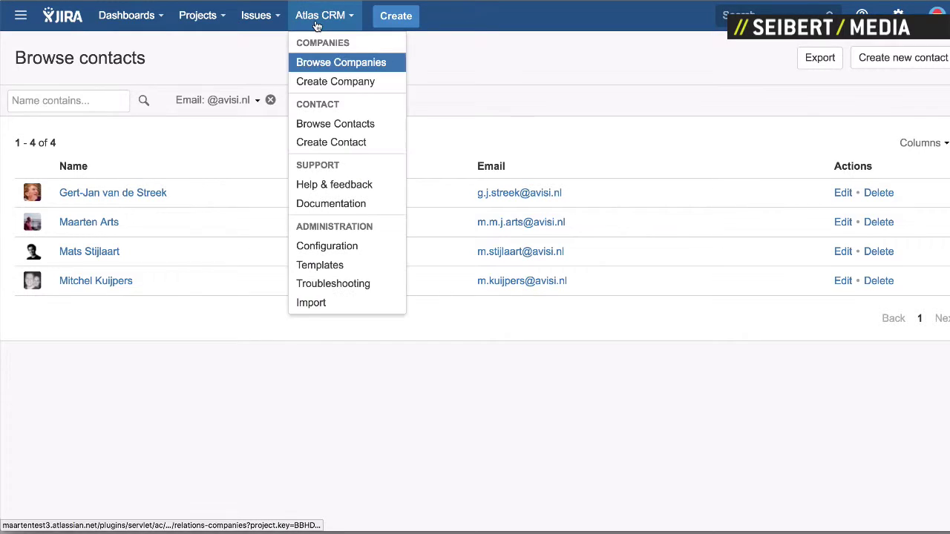
Step: In Browse Companies, add a Description filter to the company list, then close its filter box
{"action": "left_click", "coordinate": [359, 62]}
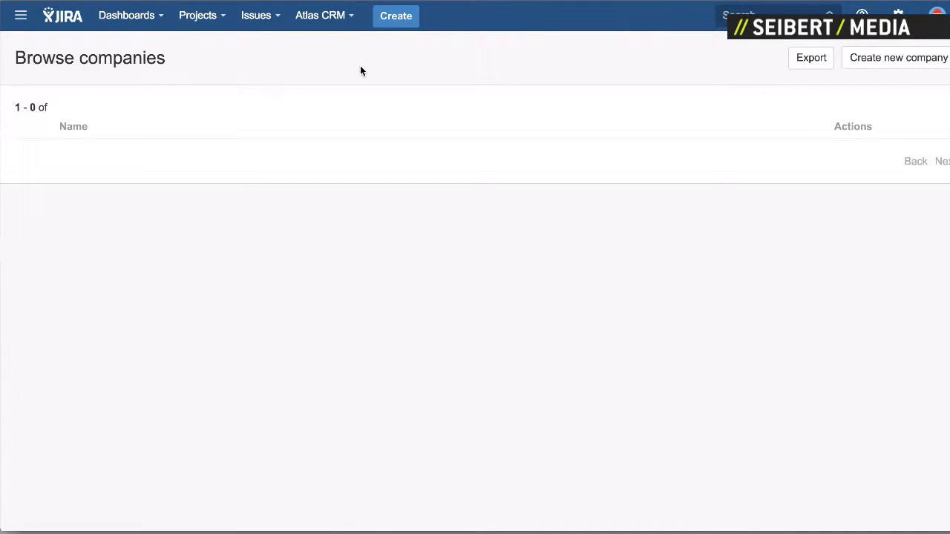
{"action": "left_click", "coordinate": [192, 101]}
{"action": "scroll", "coordinate": [273, 243], "scroll_direction": "down", "scroll_amount": 5}
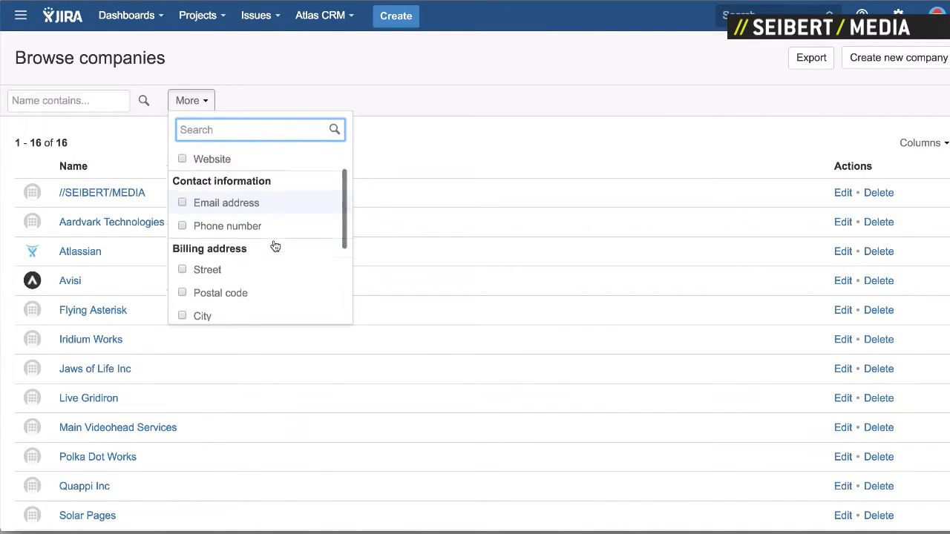
{"action": "scroll", "coordinate": [273, 243], "scroll_direction": "up", "scroll_amount": 6}
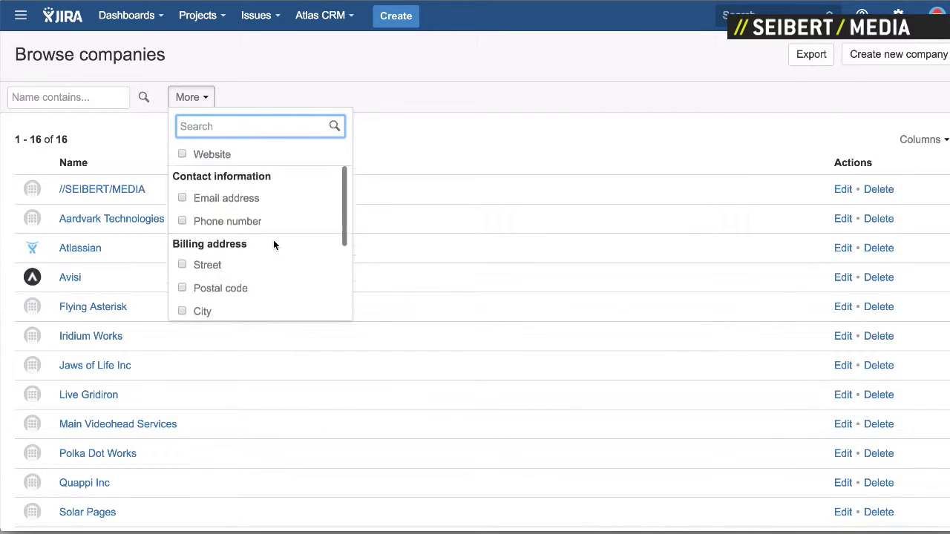
{"action": "left_click", "coordinate": [217, 181]}
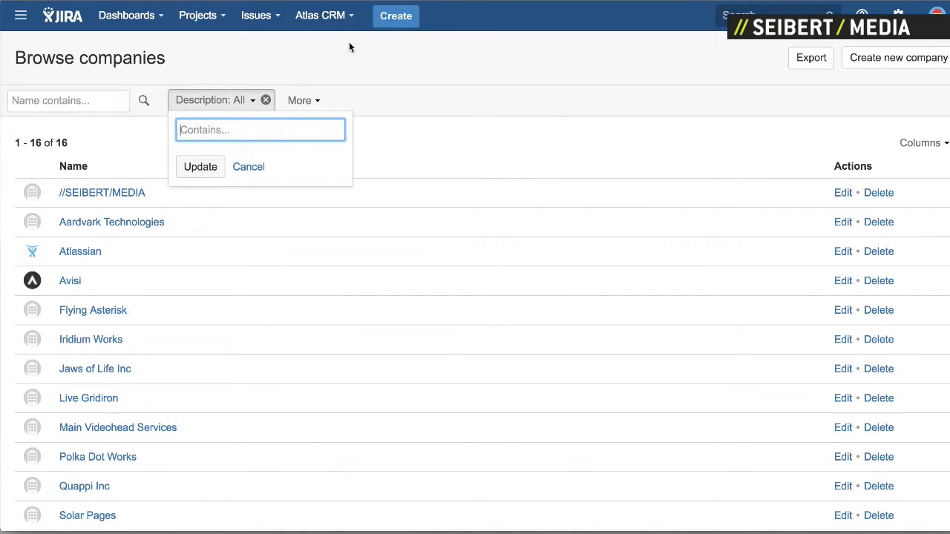
{"action": "left_click", "coordinate": [301, 108]}
{"action": "left_click", "coordinate": [300, 109]}
{"action": "left_click", "coordinate": [215, 99]}
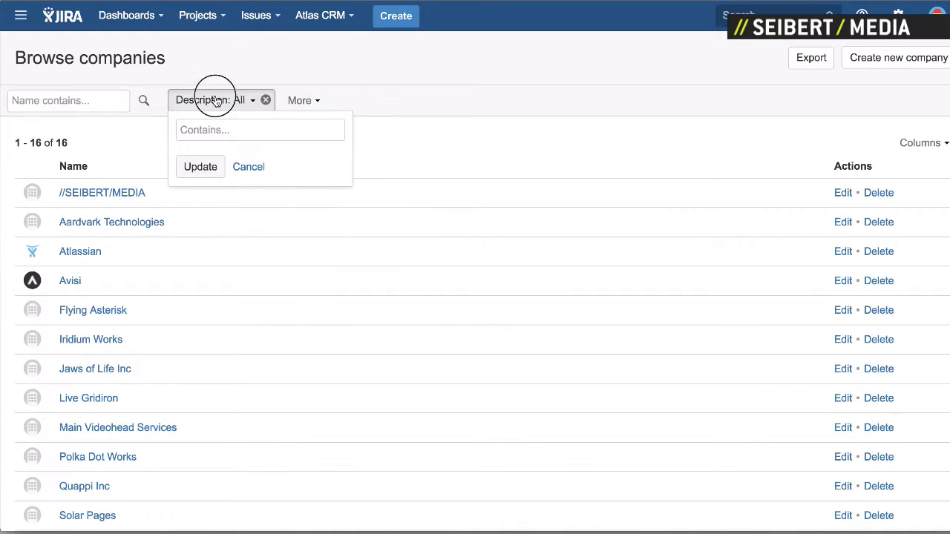
{"action": "left_click", "coordinate": [310, 106]}
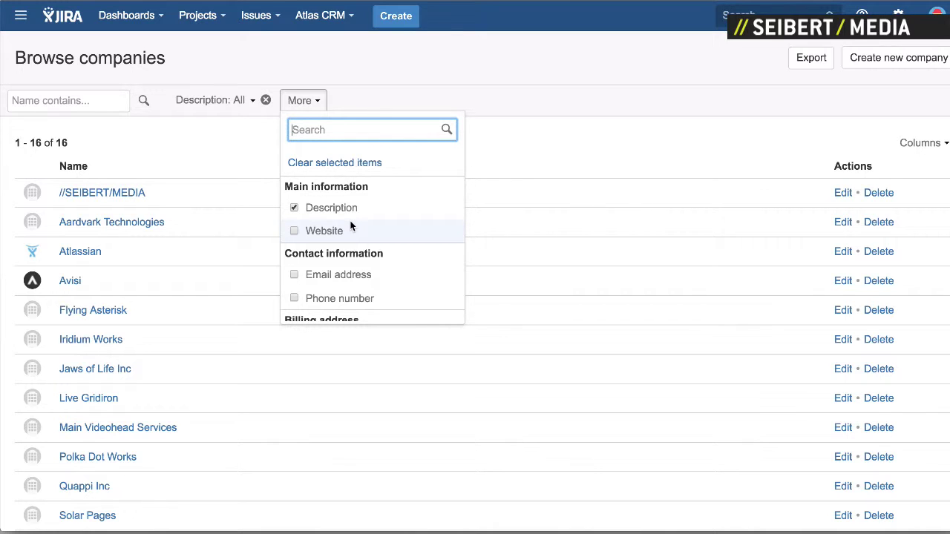
Step: Go to the Atlas CRM Templates administration page
{"action": "left_click", "coordinate": [319, 19]}
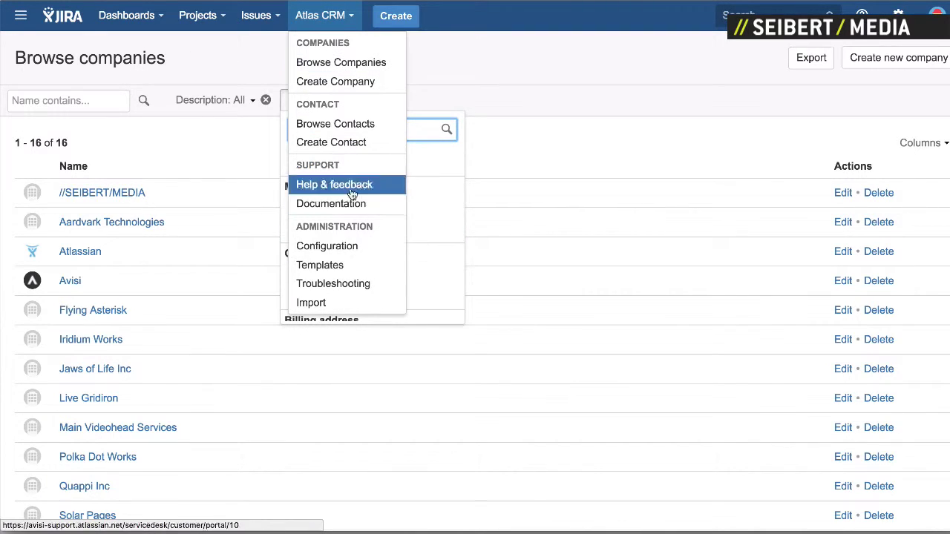
{"action": "left_click", "coordinate": [360, 265]}
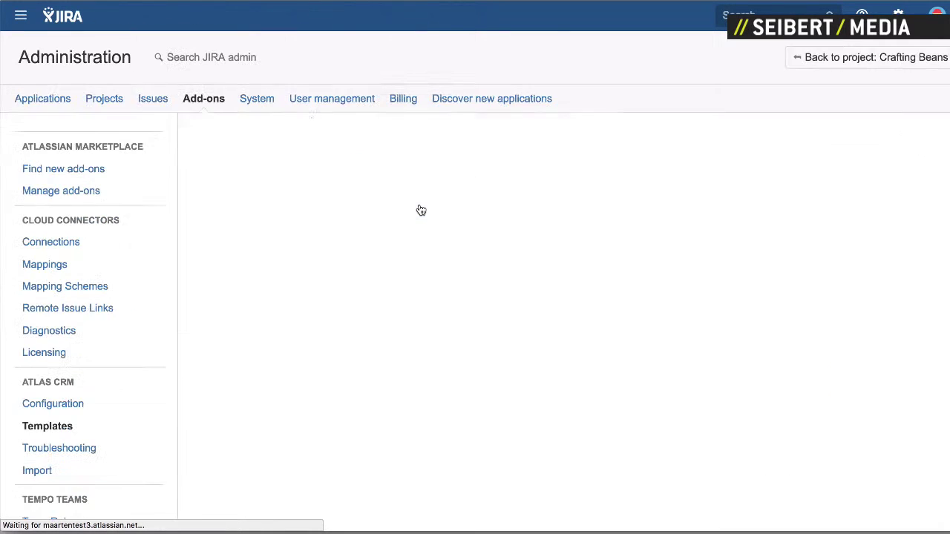
{"action": "scroll", "coordinate": [454, 230], "scroll_direction": "down", "scroll_amount": 5}
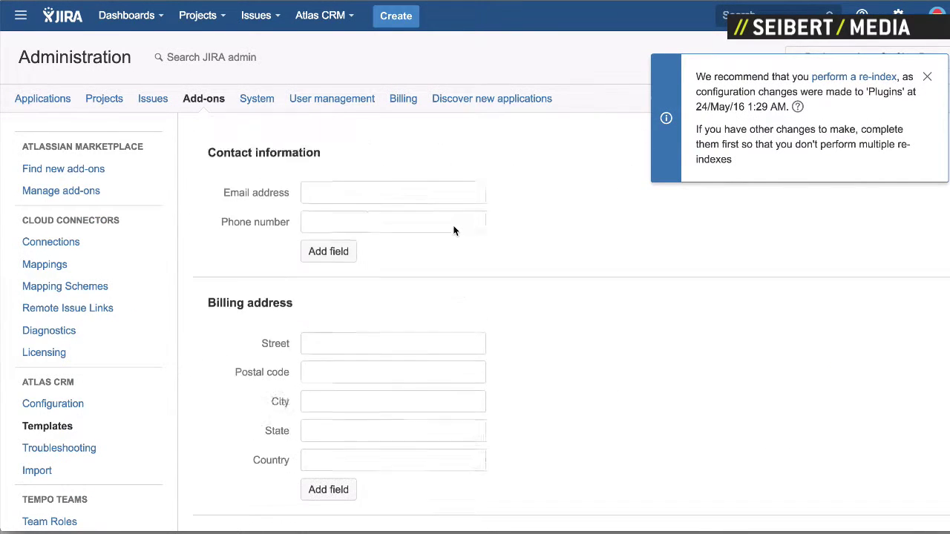
Step: Add a Contact information field labelled Status of type Select list (single choice)
{"action": "scroll", "coordinate": [416, 230], "scroll_direction": "up", "scroll_amount": 2}
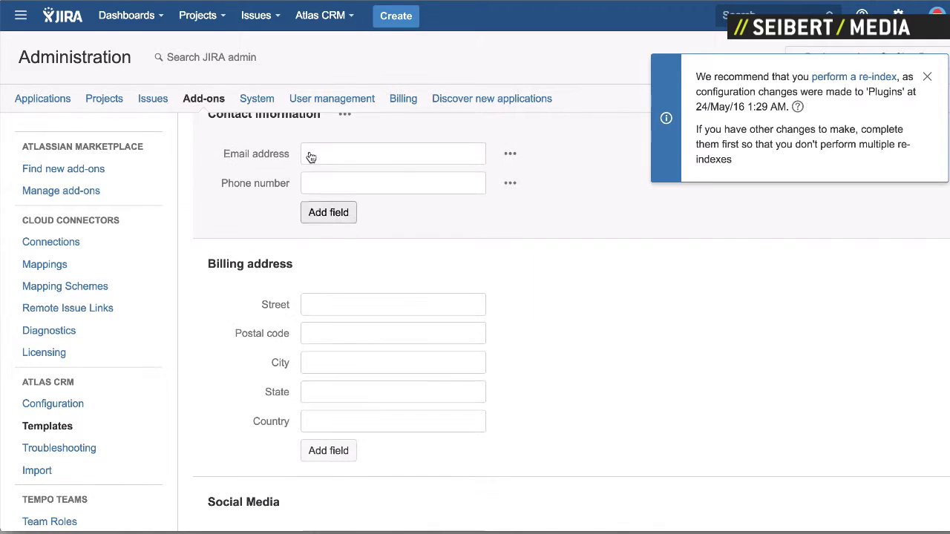
{"action": "left_click", "coordinate": [335, 217]}
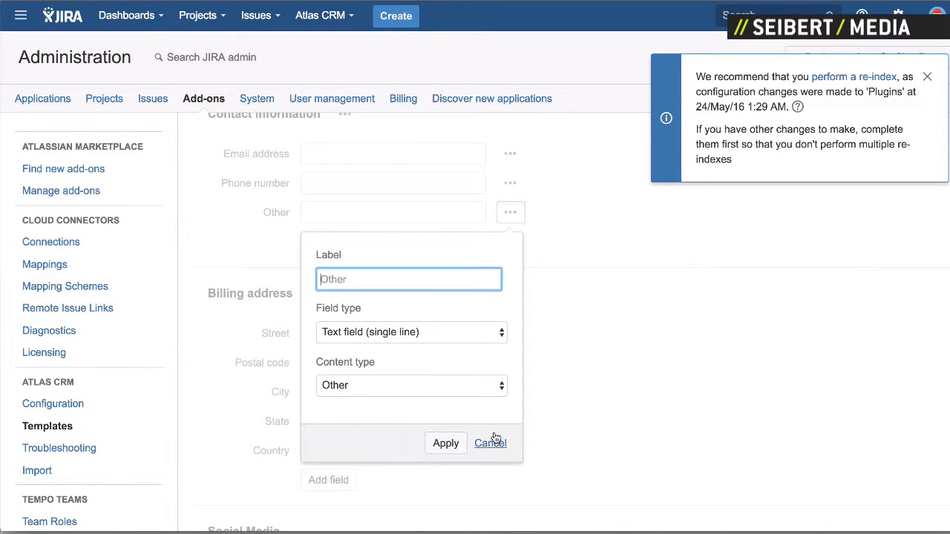
{"action": "left_click", "coordinate": [441, 332]}
{"action": "left_click", "coordinate": [435, 362]}
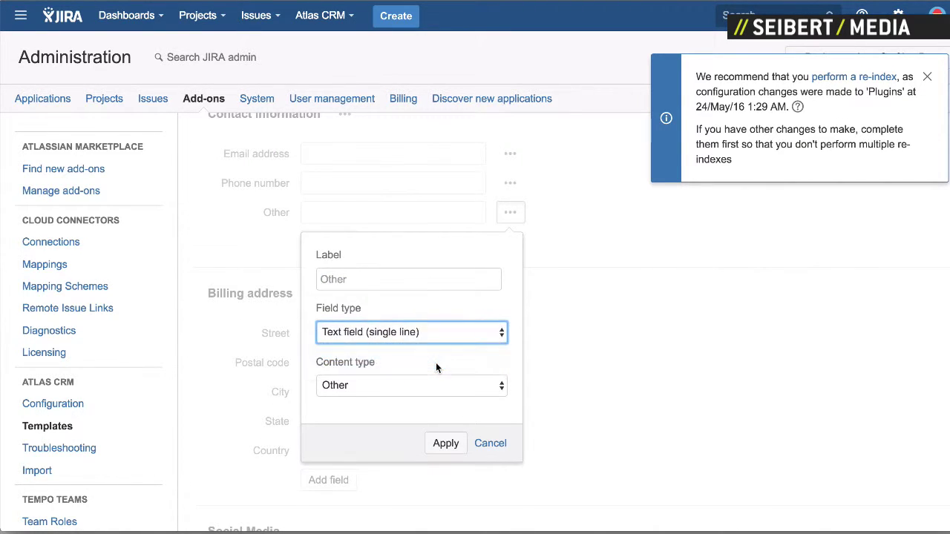
{"action": "left_click", "coordinate": [371, 385]}
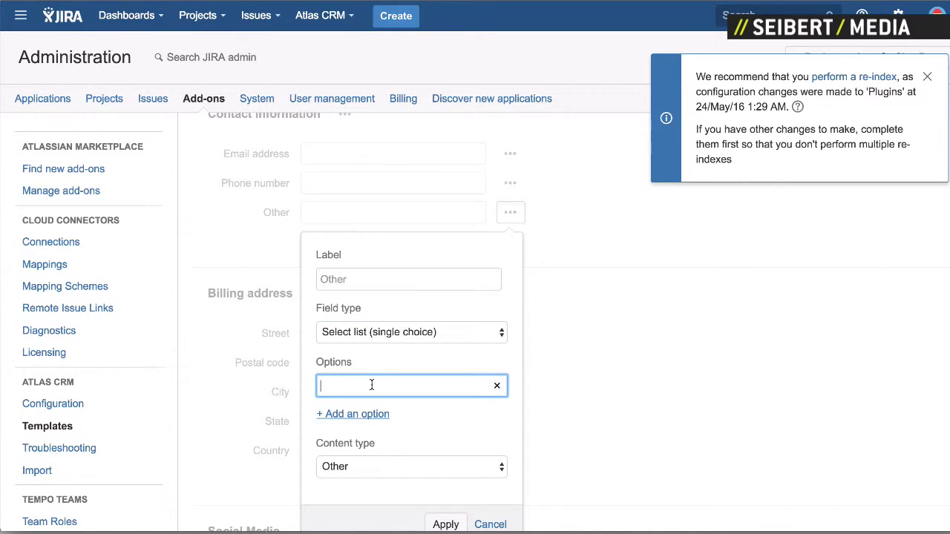
{"action": "left_click", "coordinate": [373, 280]}
{"action": "type", "text": "S"}
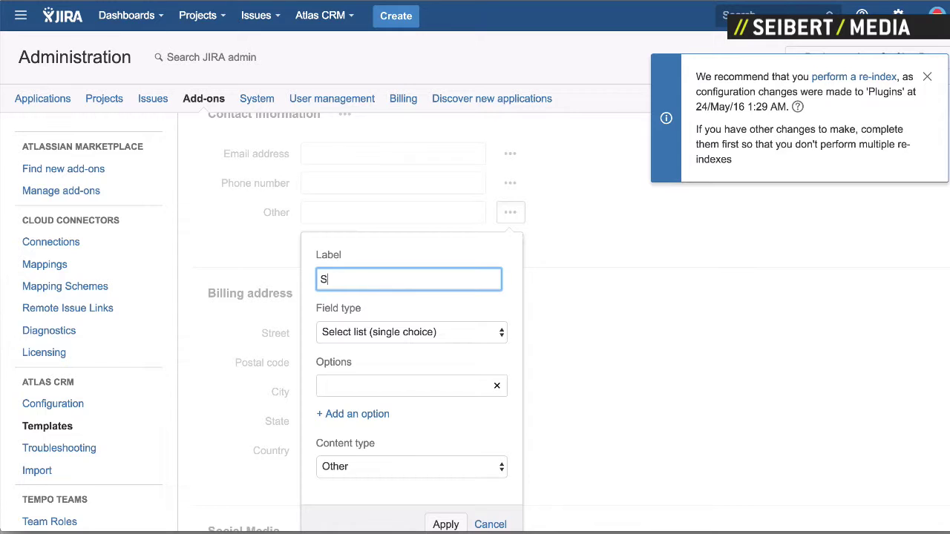
{"action": "type", "text": "tatus"}
Step: Enter the select list options Active, Inactive and Prospect
{"action": "left_click", "coordinate": [365, 386]}
{"action": "left_click", "coordinate": [355, 416]}
{"action": "left_click", "coordinate": [360, 385]}
{"action": "type", "text": "Active"}
{"action": "key", "text": "Tab"}
{"action": "type", "text": "Inactive"}
{"action": "left_click", "coordinate": [348, 441]}
{"action": "type", "text": "Prospect"}
Step: Keep content type Other, apply the Status field, and save the company template
{"action": "scroll", "coordinate": [423, 385], "scroll_direction": "down", "scroll_amount": 1}
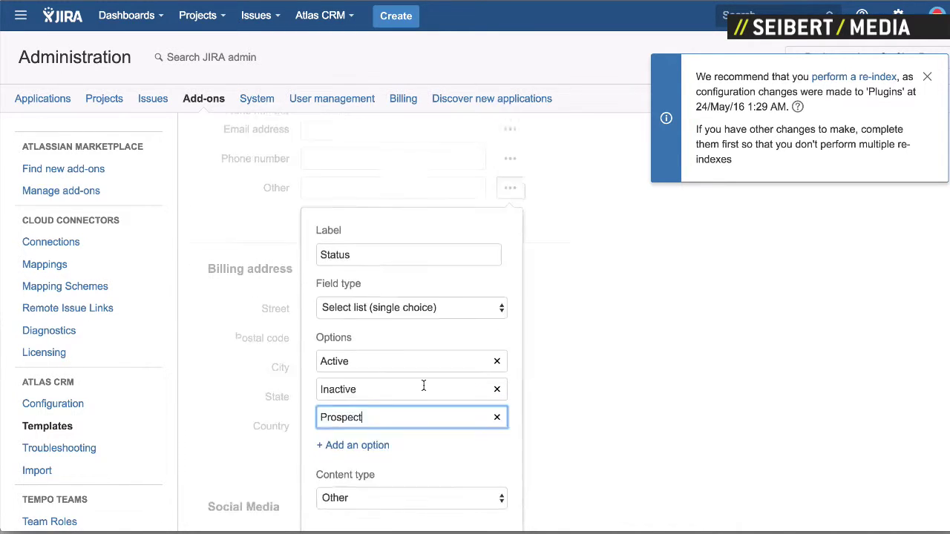
{"action": "scroll", "coordinate": [423, 386], "scroll_direction": "down", "scroll_amount": 3}
{"action": "left_click", "coordinate": [470, 414]}
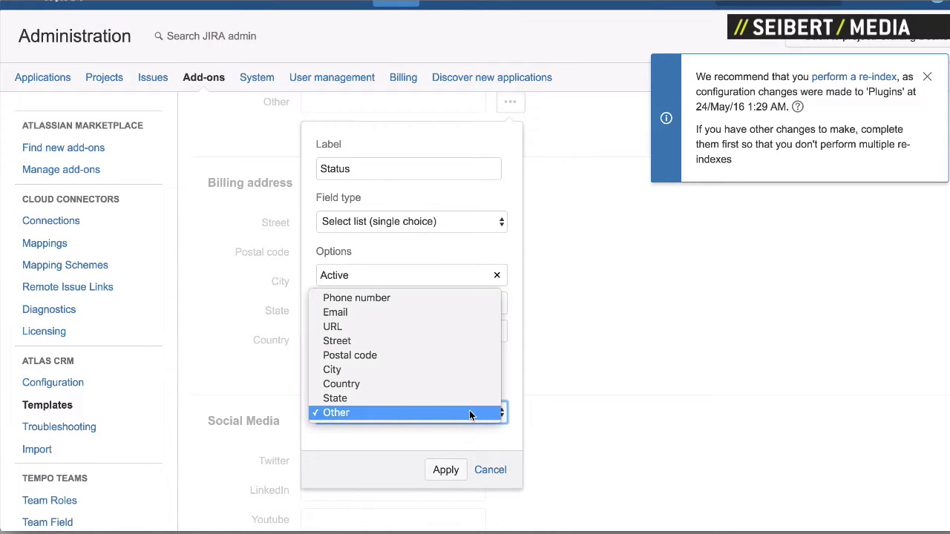
{"action": "left_click", "coordinate": [469, 414]}
{"action": "left_click", "coordinate": [446, 470]}
{"action": "scroll", "coordinate": [427, 419], "scroll_direction": "up", "scroll_amount": 3}
{"action": "scroll", "coordinate": [415, 393], "scroll_direction": "down", "scroll_amount": 5}
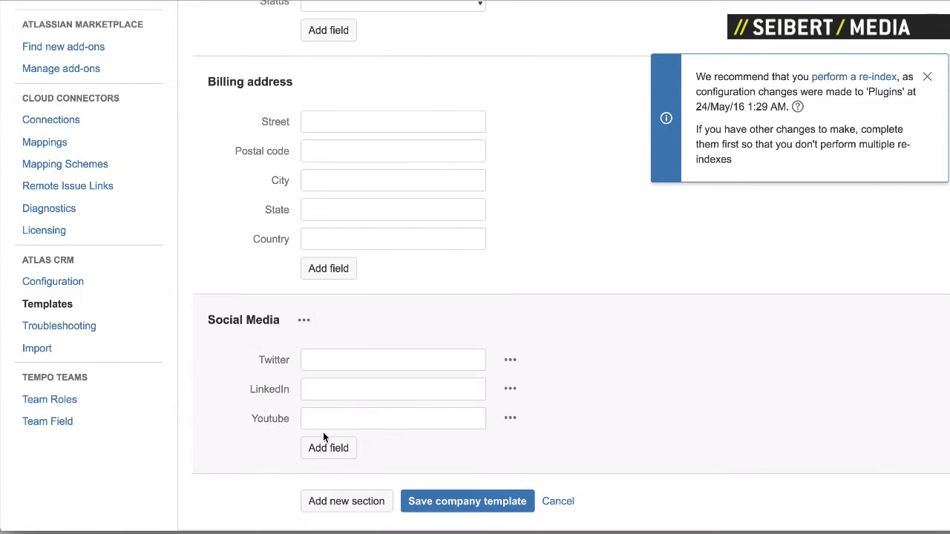
{"action": "left_click", "coordinate": [469, 502]}
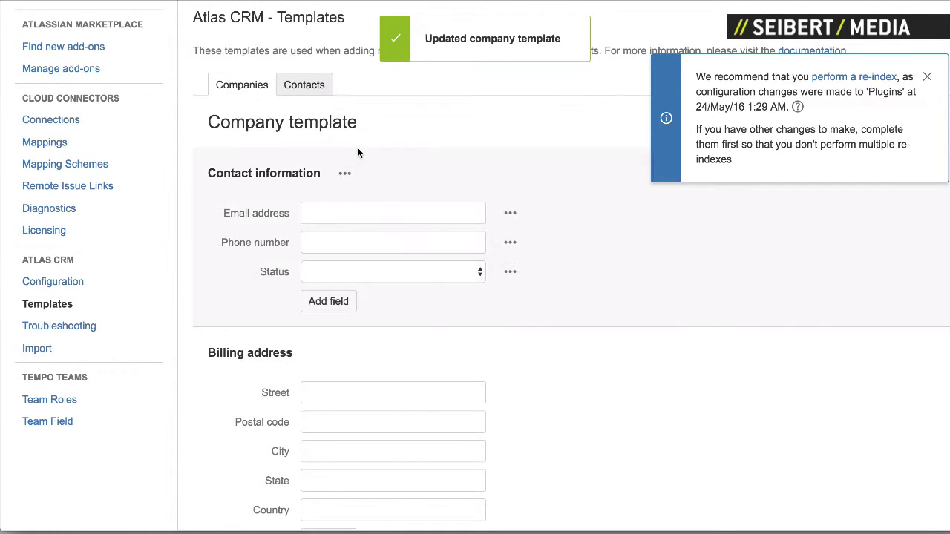
{"action": "scroll", "coordinate": [359, 155], "scroll_direction": "up", "scroll_amount": 3}
Step: From the company list, edit Avisi, set its Status to Active, and submit
{"action": "left_click", "coordinate": [338, 17]}
{"action": "left_click", "coordinate": [338, 63]}
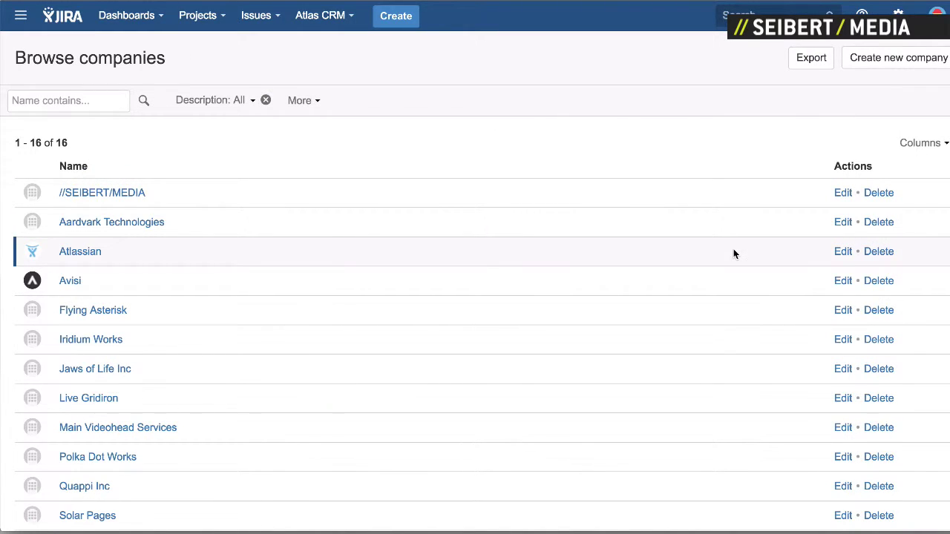
{"action": "left_click", "coordinate": [845, 282]}
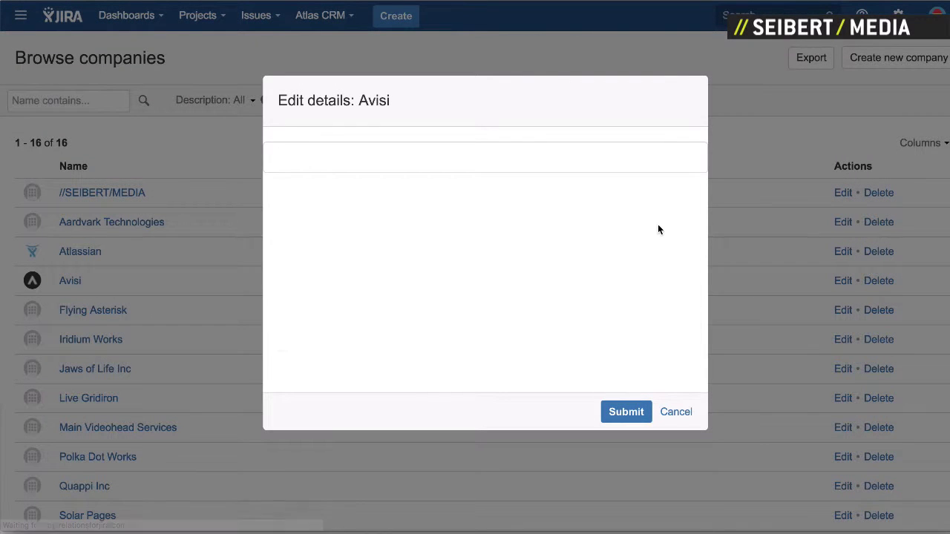
{"action": "scroll", "coordinate": [579, 267], "scroll_direction": "down", "scroll_amount": 5}
{"action": "left_click", "coordinate": [557, 238]}
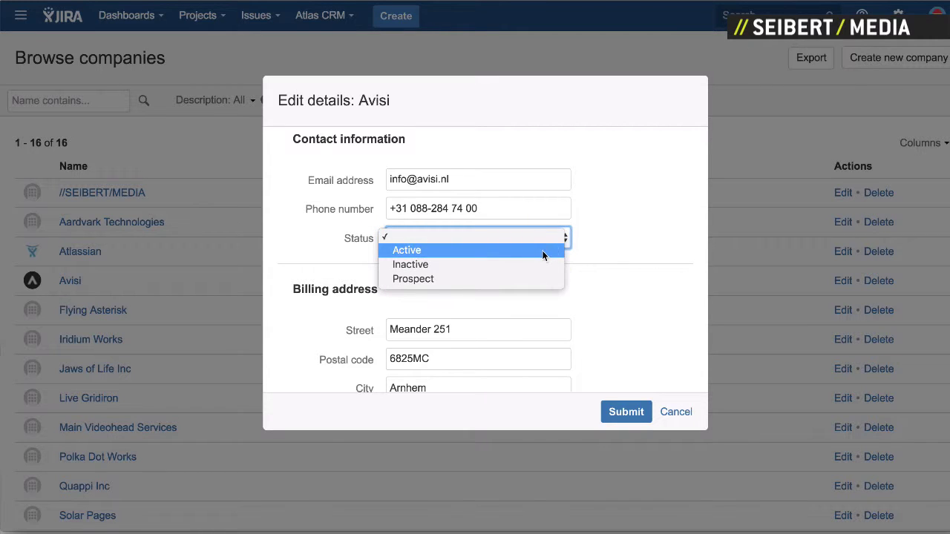
{"action": "left_click", "coordinate": [542, 250]}
{"action": "left_click", "coordinate": [614, 417]}
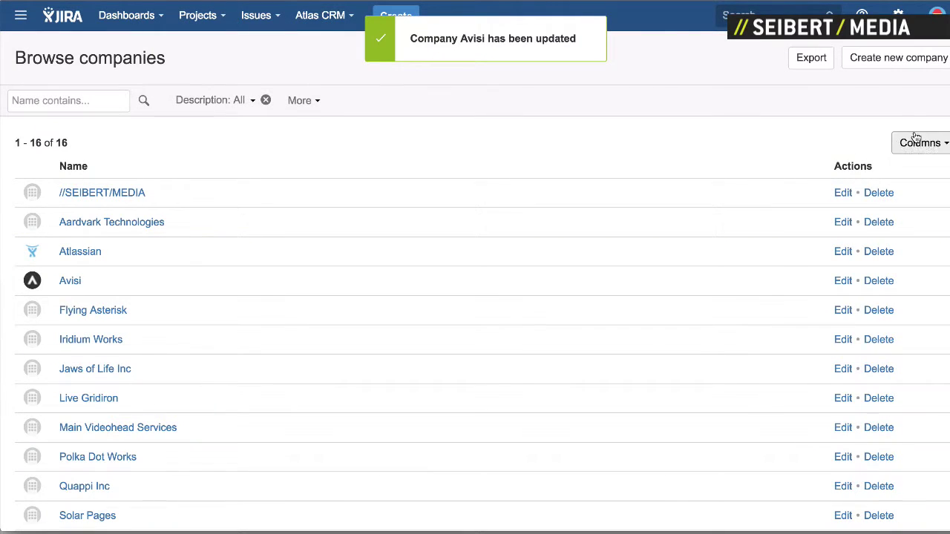
{"action": "left_click", "coordinate": [918, 143]}
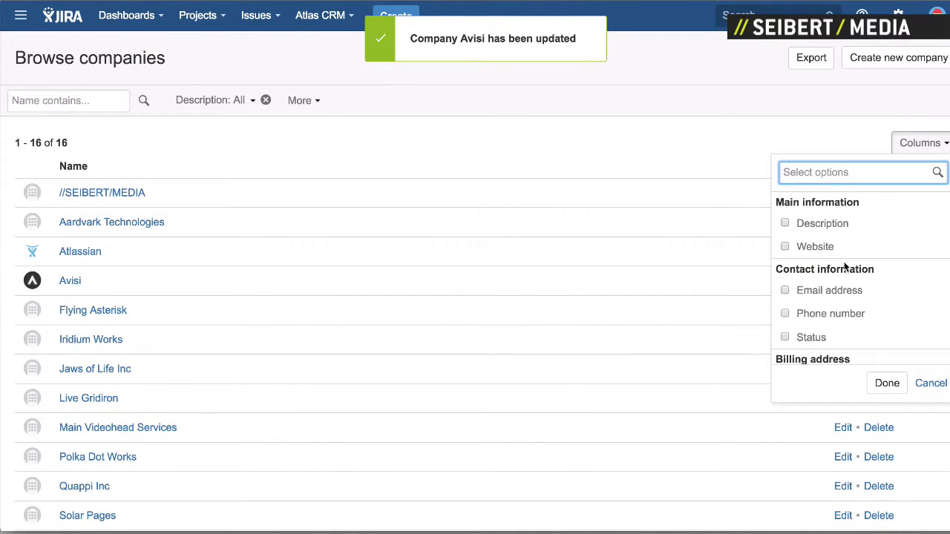
Step: Show the Status column in the company list
{"action": "scroll", "coordinate": [844, 267], "scroll_direction": "down", "scroll_amount": 5}
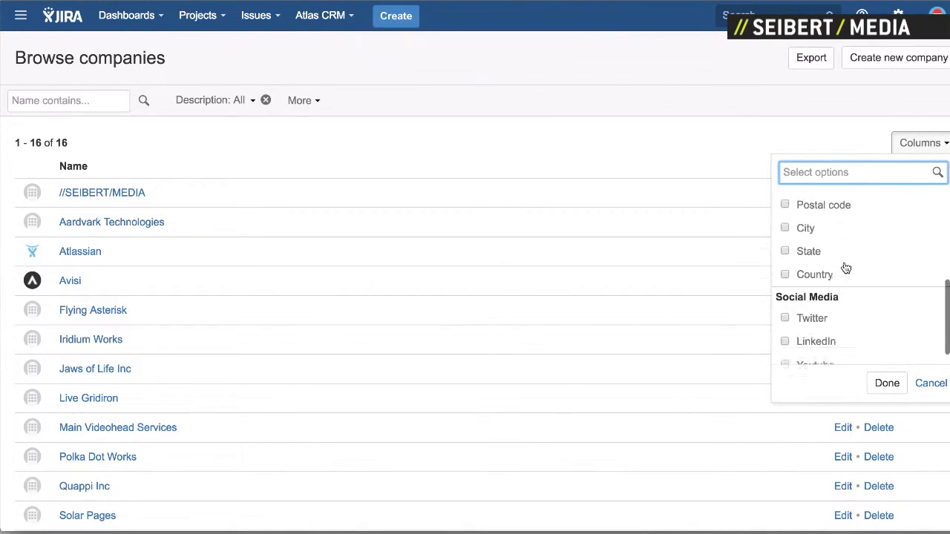
{"action": "scroll", "coordinate": [845, 267], "scroll_direction": "up", "scroll_amount": 1}
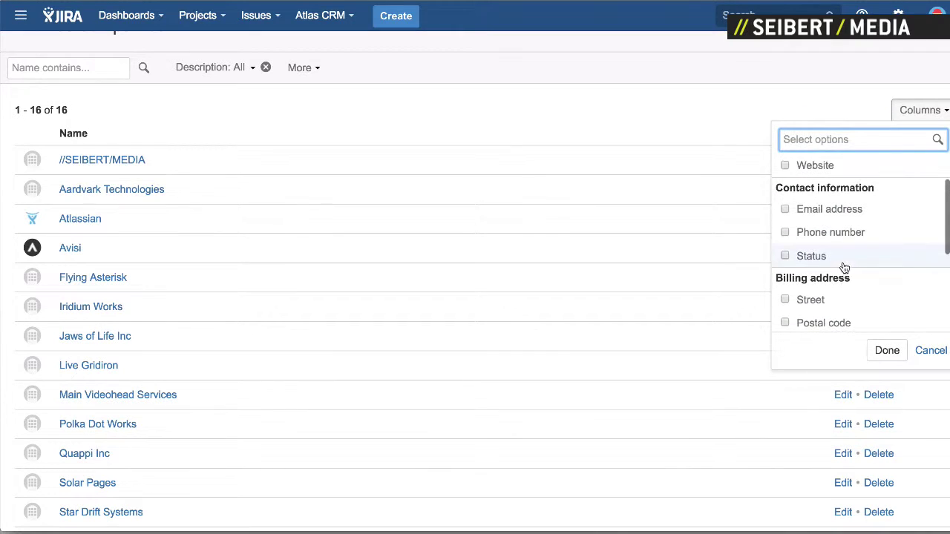
{"action": "left_click", "coordinate": [786, 256]}
{"action": "left_click", "coordinate": [889, 350]}
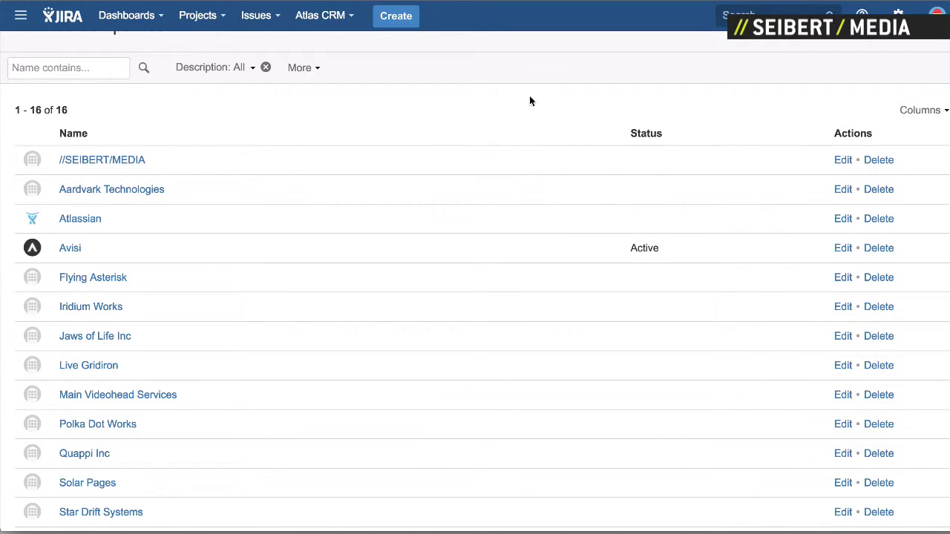
Step: Add a Status filter, try Active and Inactive, then clear it back to All
{"action": "left_click", "coordinate": [299, 67]}
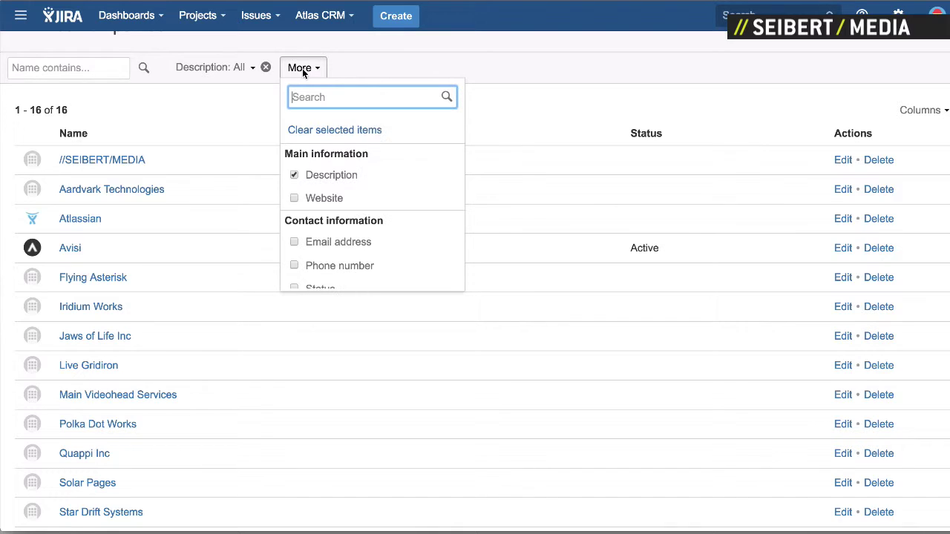
{"action": "scroll", "coordinate": [351, 180], "scroll_direction": "down", "scroll_amount": 5}
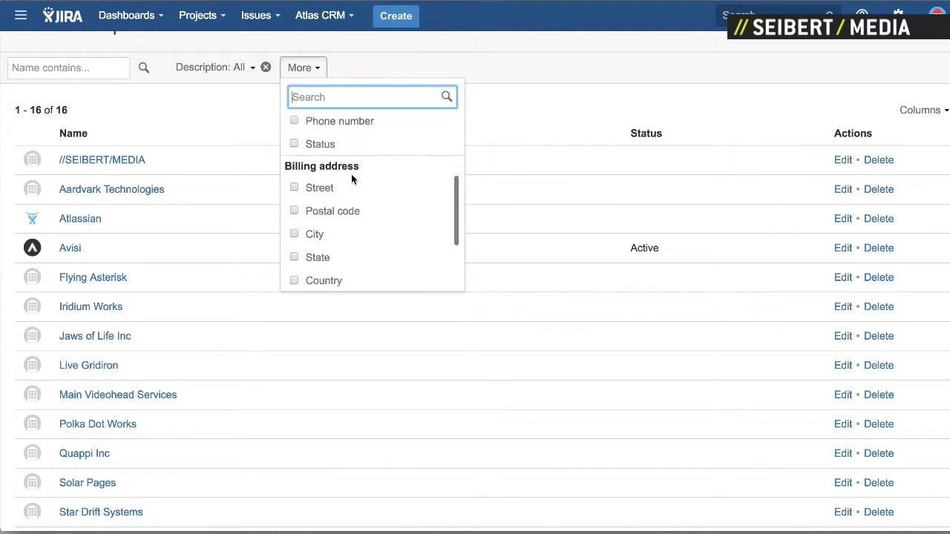
{"action": "scroll", "coordinate": [352, 180], "scroll_direction": "up", "scroll_amount": 4}
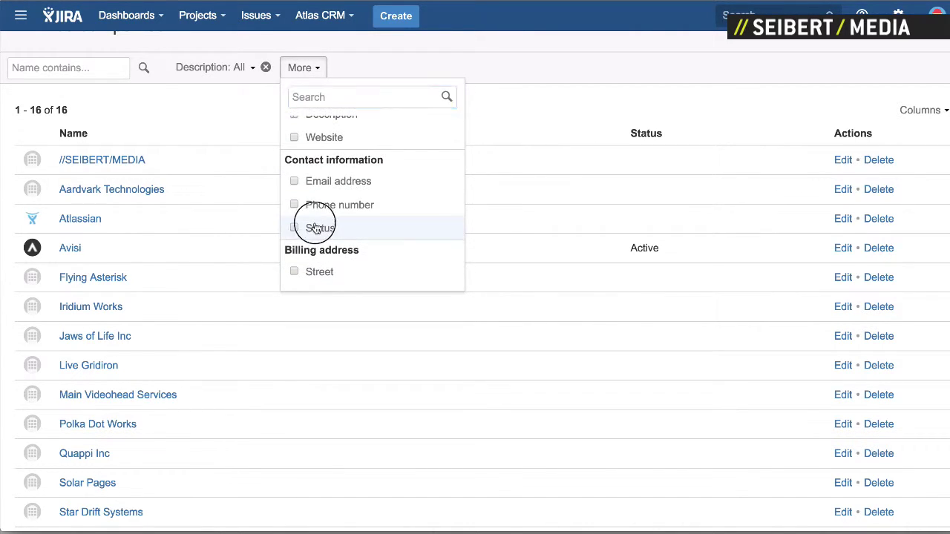
{"action": "left_click", "coordinate": [316, 227]}
{"action": "left_click", "coordinate": [312, 69]}
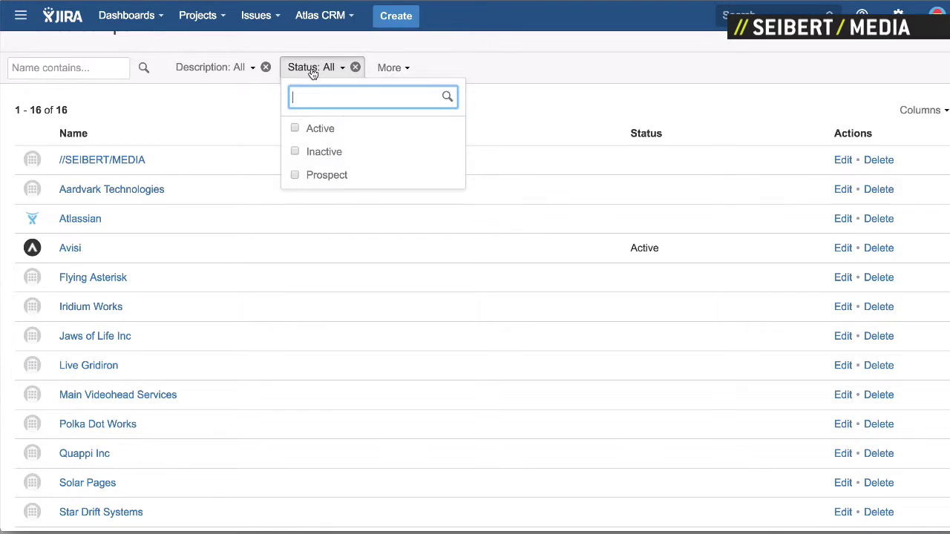
{"action": "left_click", "coordinate": [319, 131]}
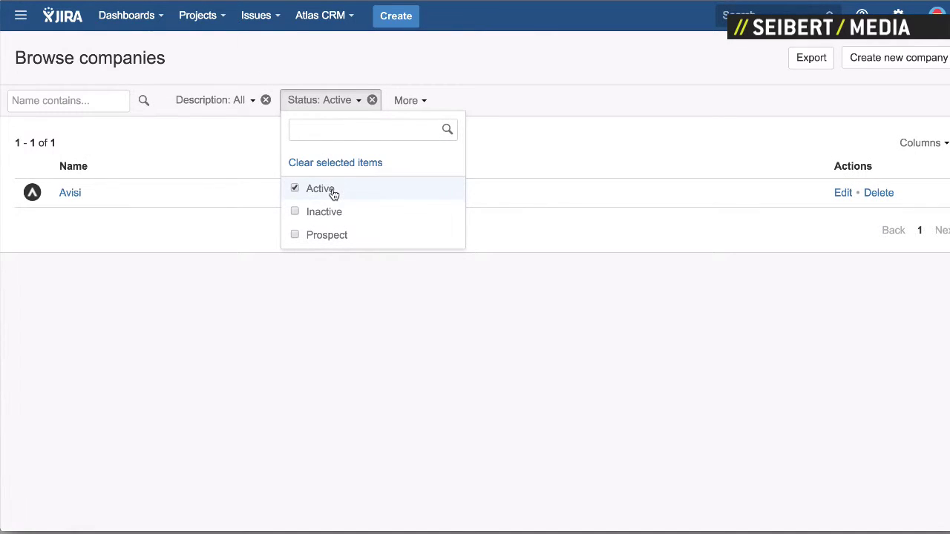
{"action": "left_click", "coordinate": [326, 213]}
{"action": "left_click", "coordinate": [327, 213]}
{"action": "left_click", "coordinate": [324, 190]}
{"action": "left_click", "coordinate": [304, 101]}
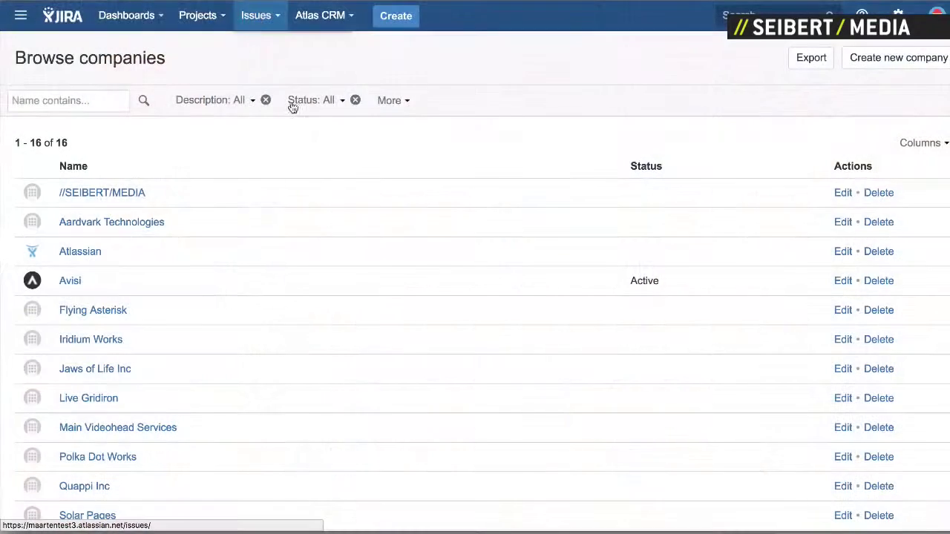
Step: Open the Issues menu in the top navigation bar
{"action": "left_click", "coordinate": [271, 15]}
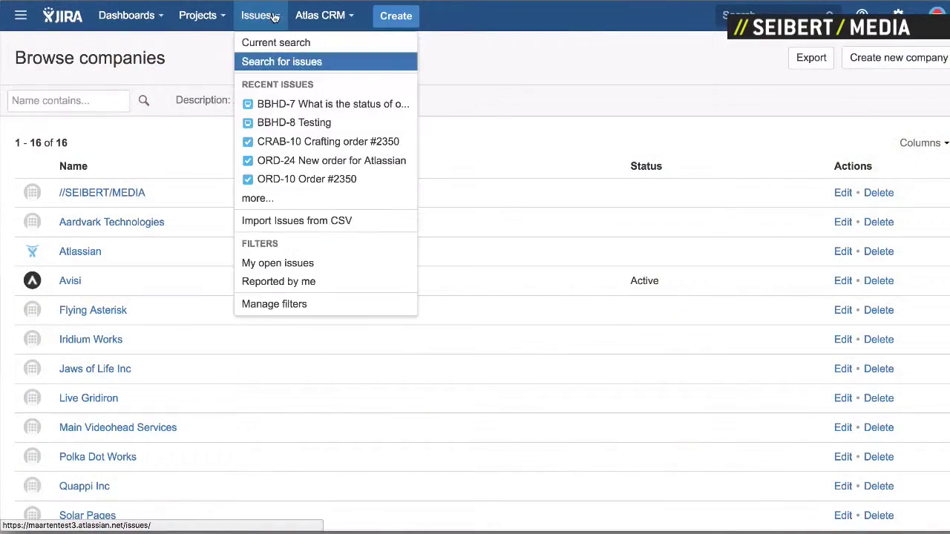
Step: In Advanced issue search, replace the JQL with company = Avisi
{"action": "left_click", "coordinate": [273, 46]}
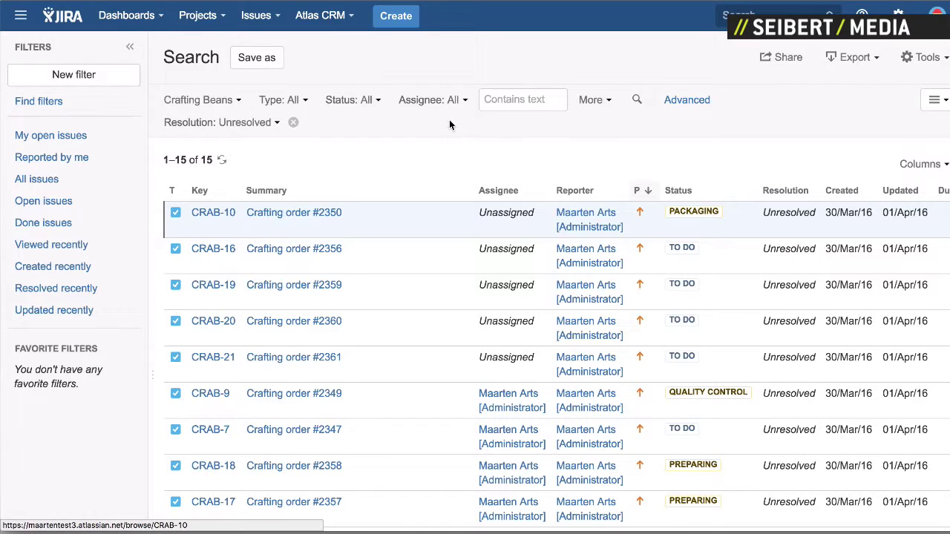
{"action": "left_click", "coordinate": [684, 100]}
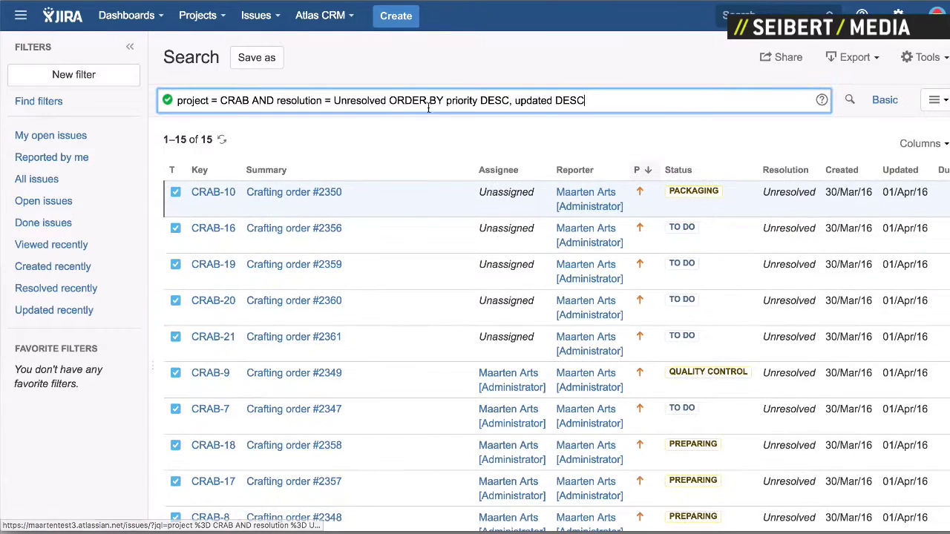
{"action": "triple_click", "coordinate": [586, 103]}
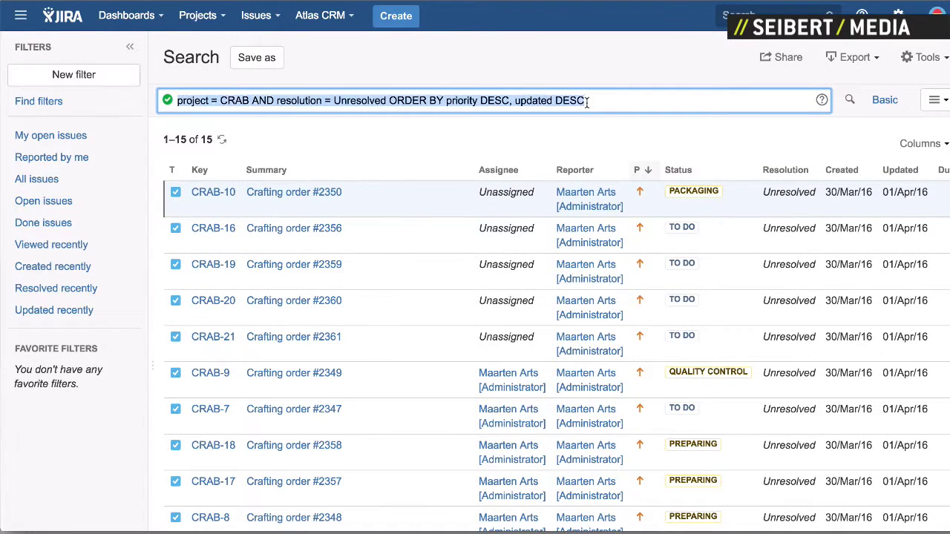
{"action": "key", "text": "BackSpace"}
{"action": "type", "text": "c"}
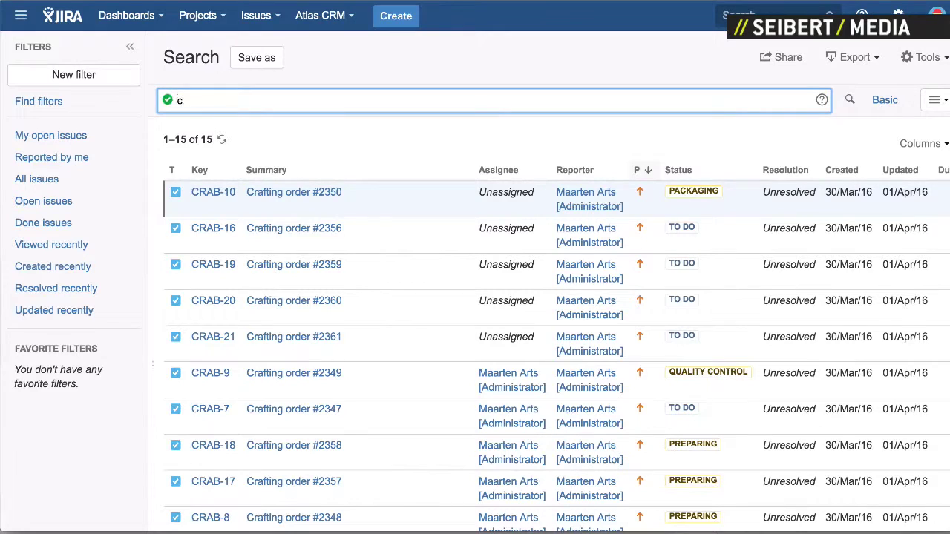
{"action": "type", "text": "om"}
{"action": "key", "text": "Down"}
{"action": "key", "text": "Down"}
{"action": "key", "text": "Return"}
{"action": "type", "text": "="}
{"action": "key", "text": "Down"}
{"action": "key", "text": "Down"}
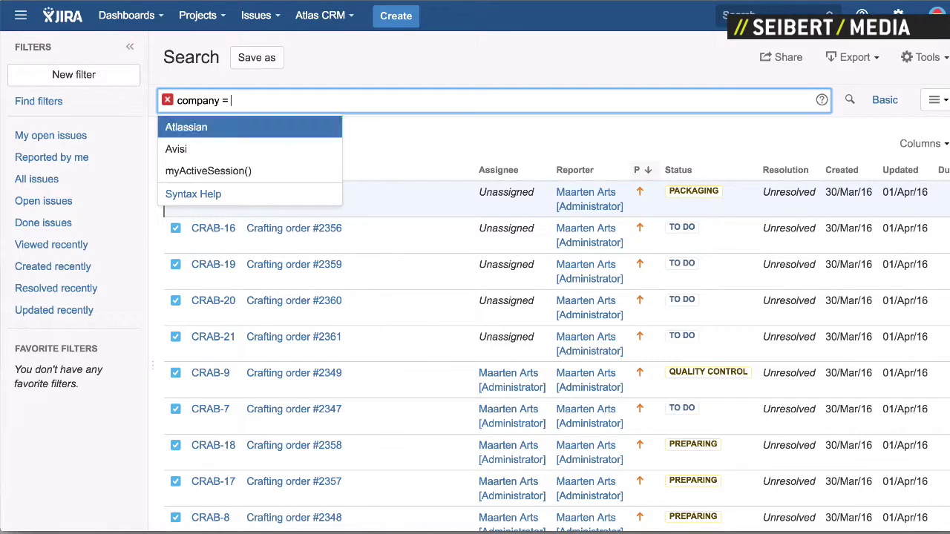
{"action": "key", "text": "Up"}
{"action": "key", "text": "Down"}
{"action": "key", "text": "Return"}
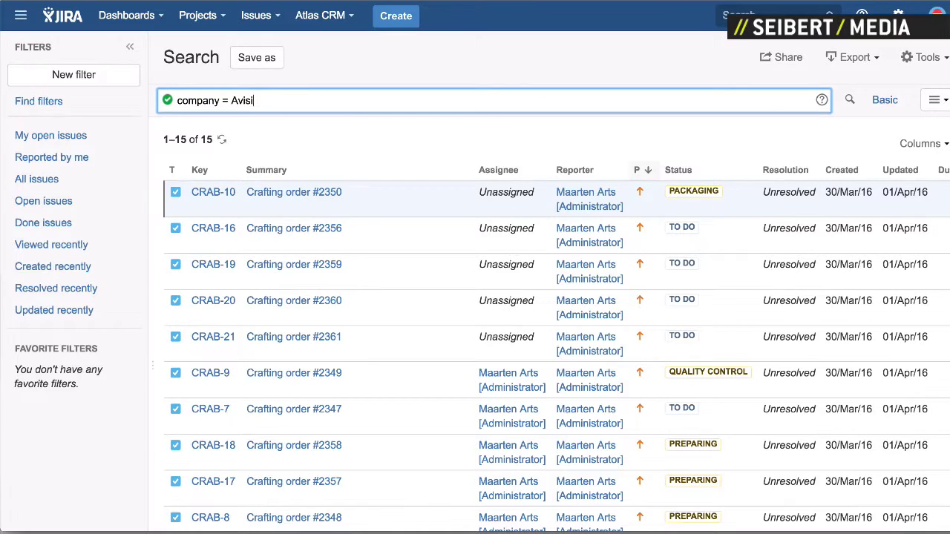
Step: Extend the query with AND contact = the first suggested contact
{"action": "type", "text": "AND con"}
{"action": "key", "text": "Down"}
{"action": "key", "text": "Return"}
{"action": "type", "text": "="}
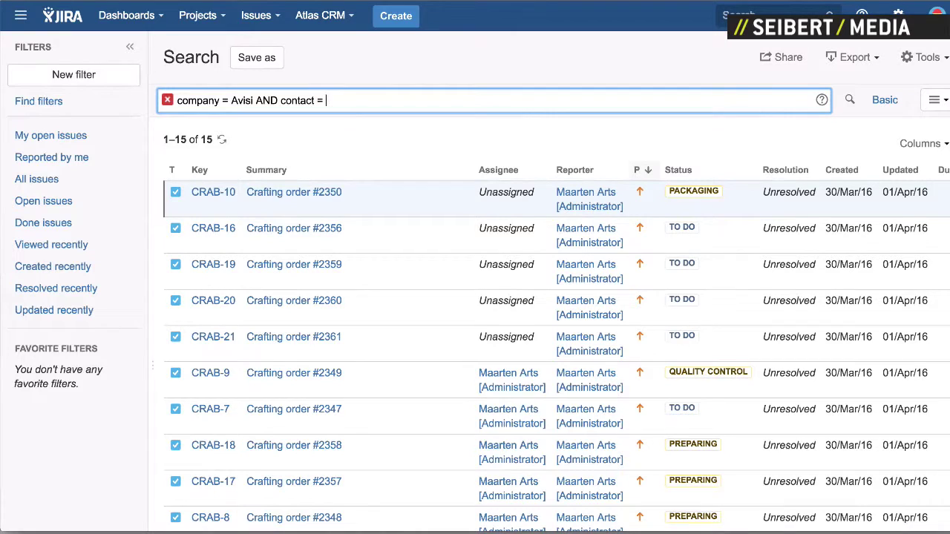
{"action": "key", "text": "Down"}
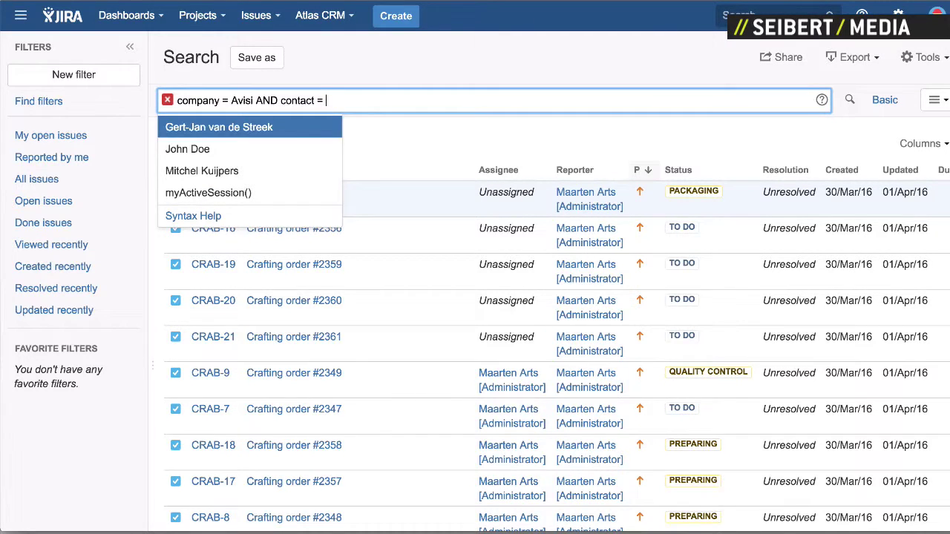
{"action": "key", "text": "Return"}
{"action": "key", "text": "Return"}
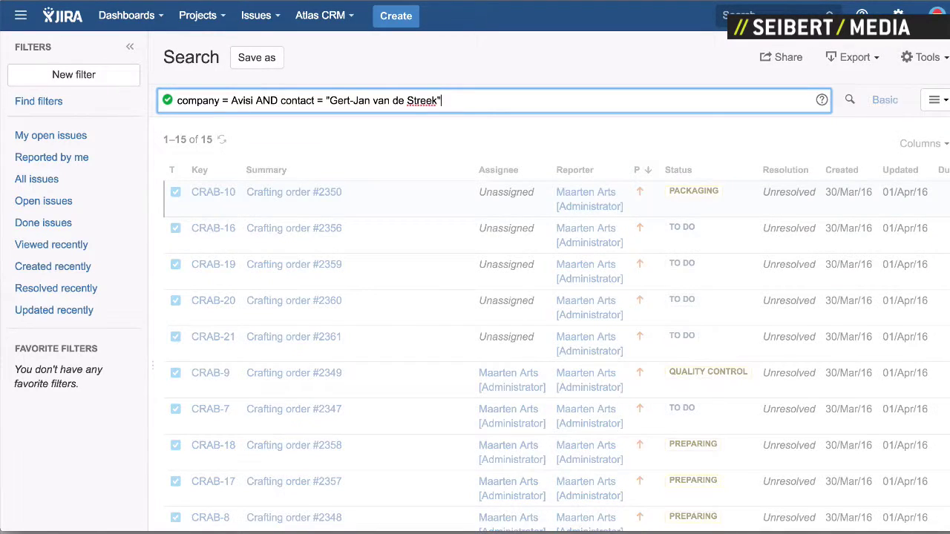